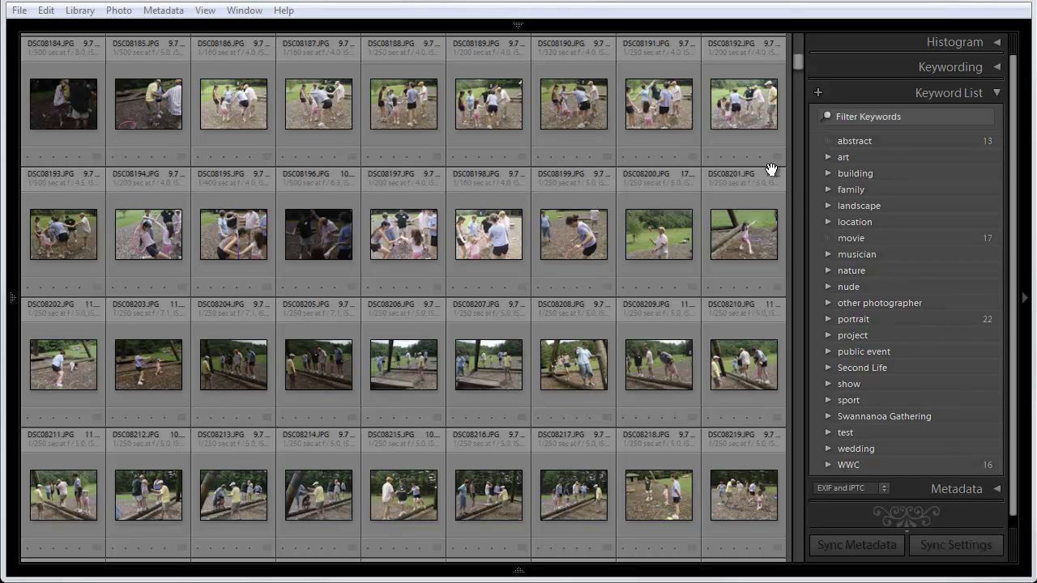
# - Examine the child keywords nested under building, family and portrait in the keyword list
pyautogui.click(827, 173)
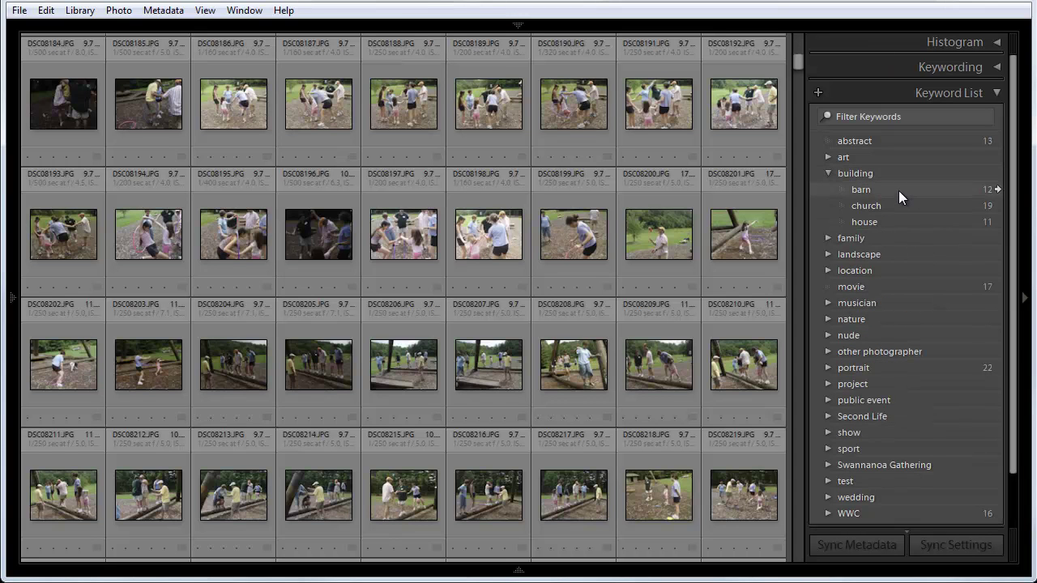
pyautogui.click(831, 172)
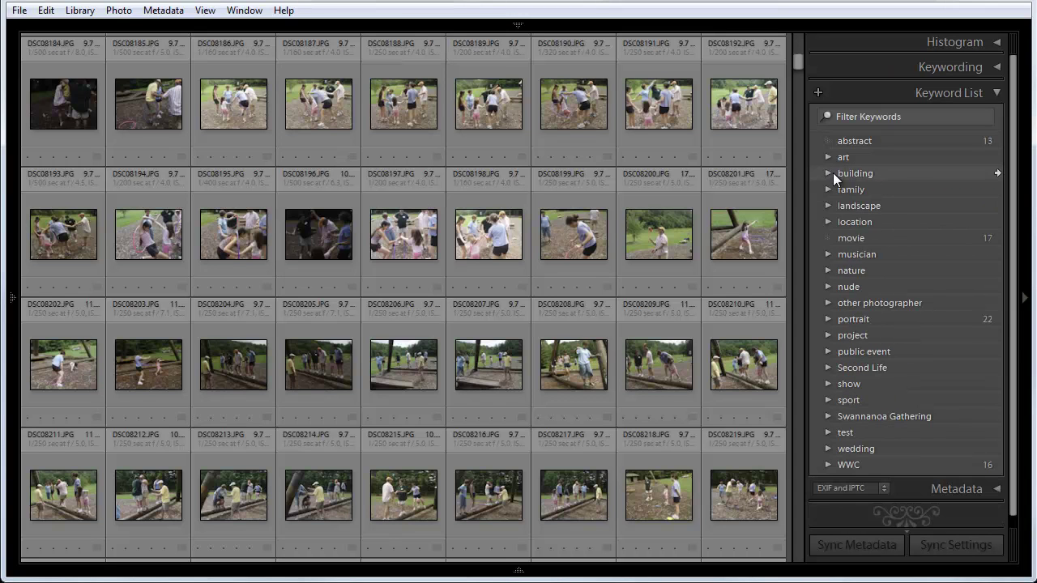
pyautogui.click(828, 189)
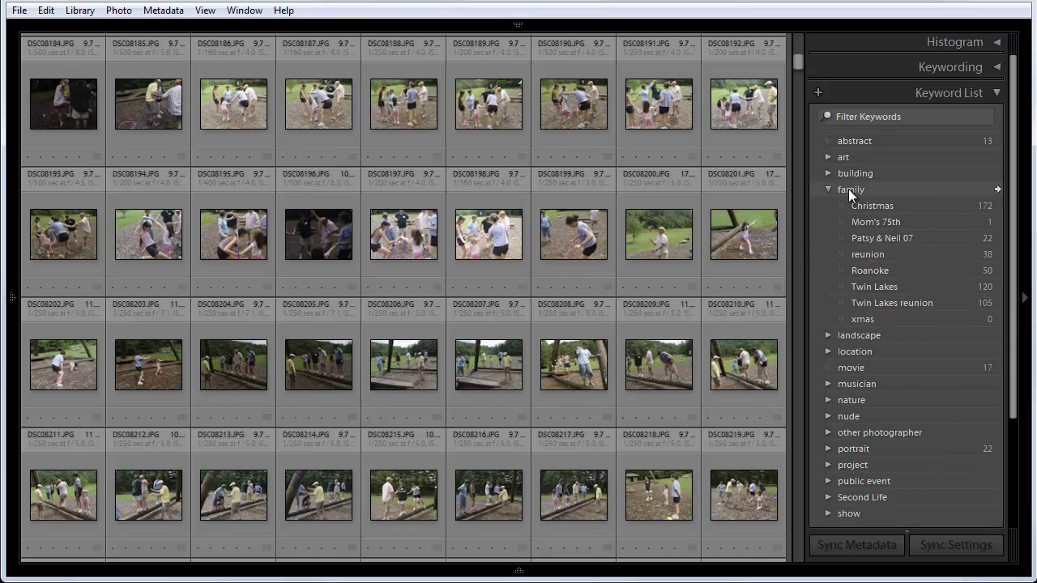
pyautogui.click(828, 189)
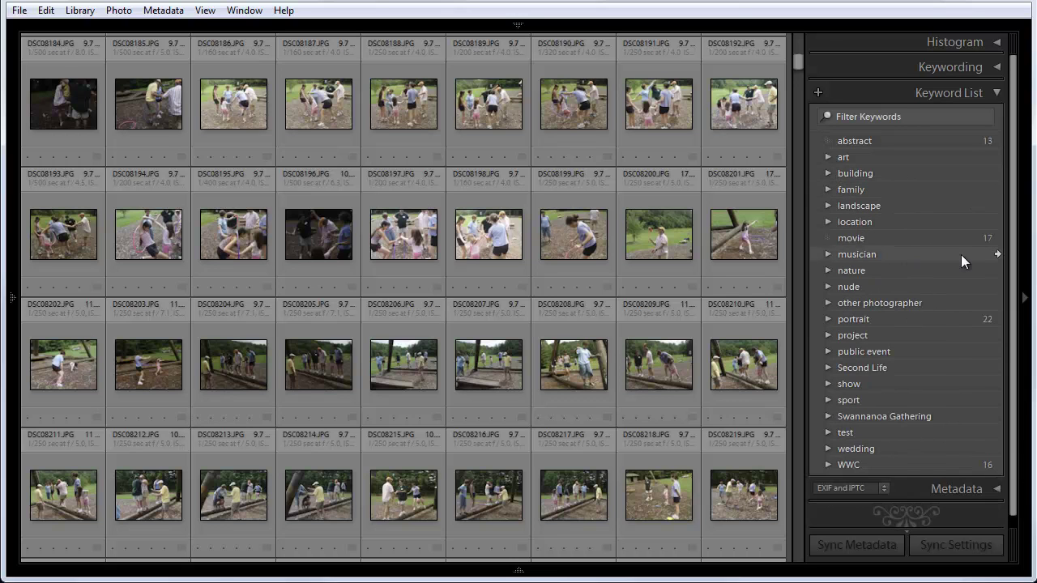
pyautogui.click(826, 319)
pyautogui.click(825, 318)
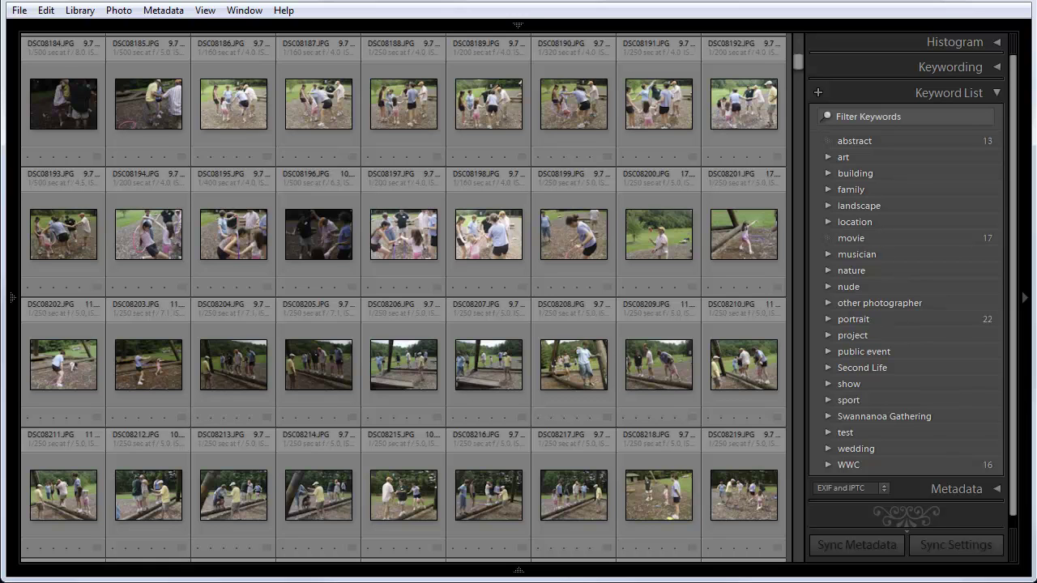
# - Show all photos tagged with the building keyword, and narrow the grid to its barn child keyword
pyautogui.click(828, 175)
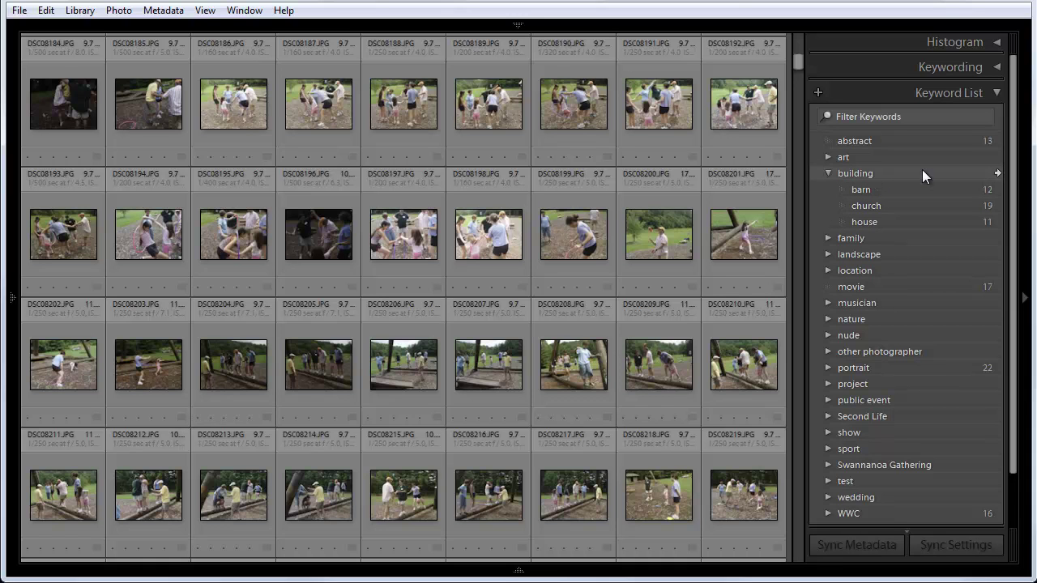
pyautogui.click(1000, 172)
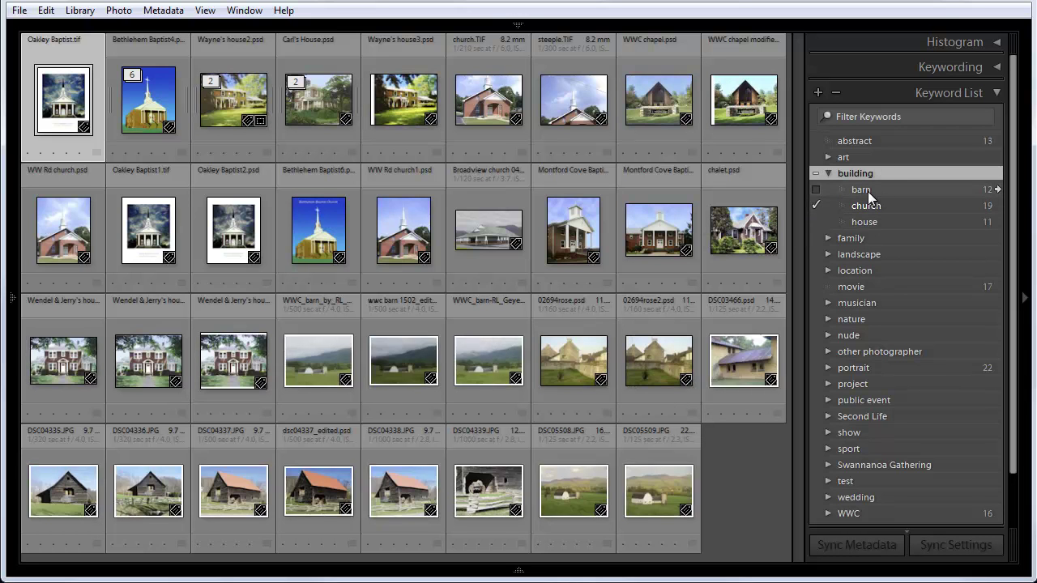
pyautogui.click(998, 191)
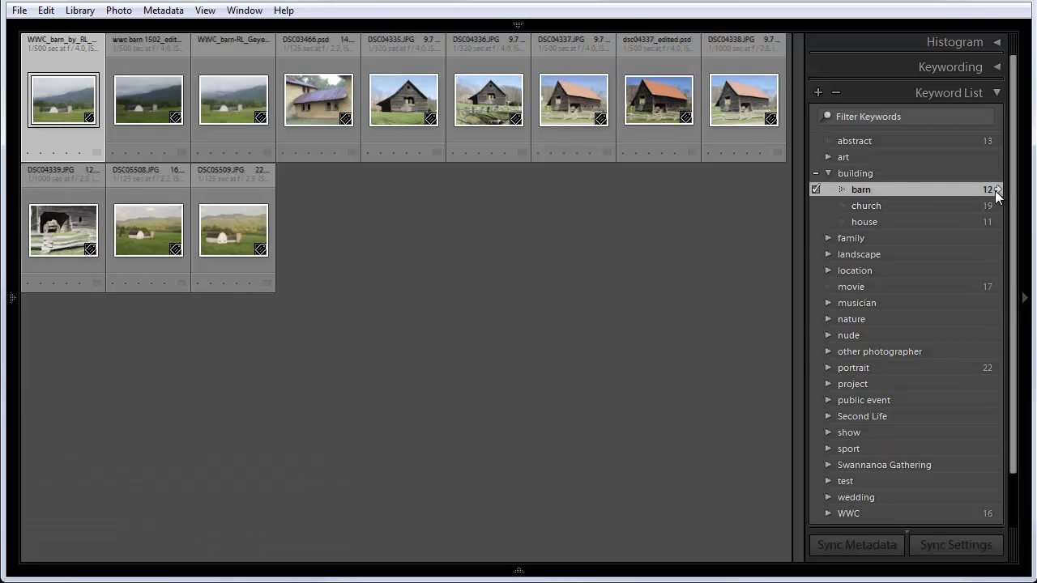
# - Try adding the church keyword to the selected barn photo, check its keyword tags, and remove church again
pyautogui.click(816, 205)
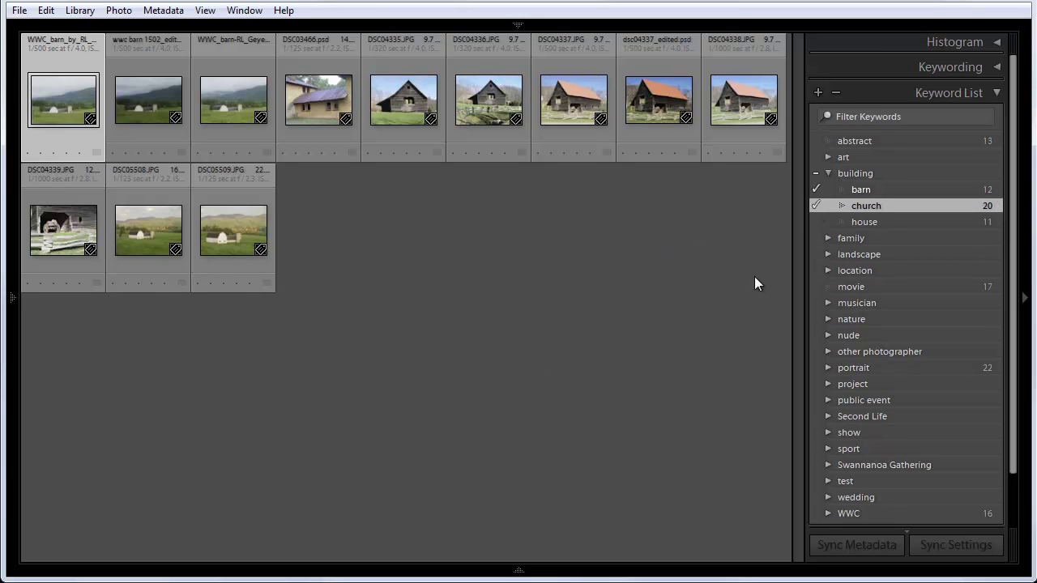
pyautogui.click(1001, 64)
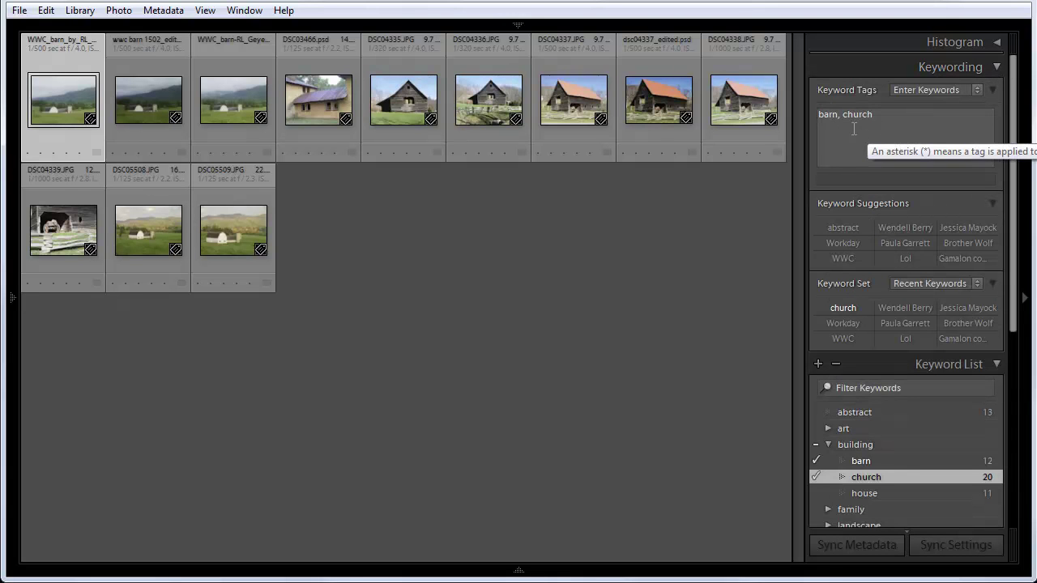
pyautogui.click(815, 476)
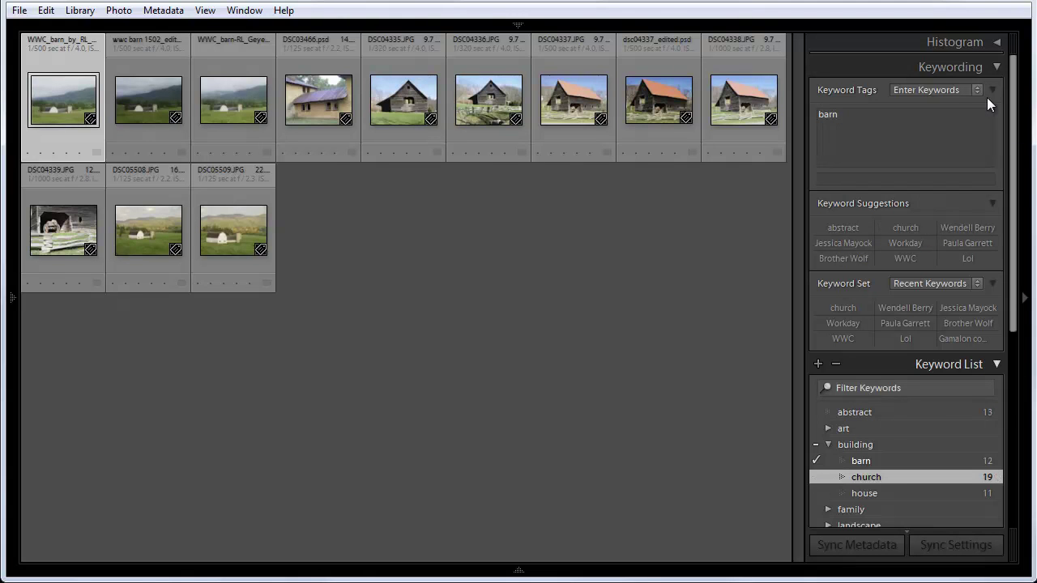
pyautogui.click(1000, 65)
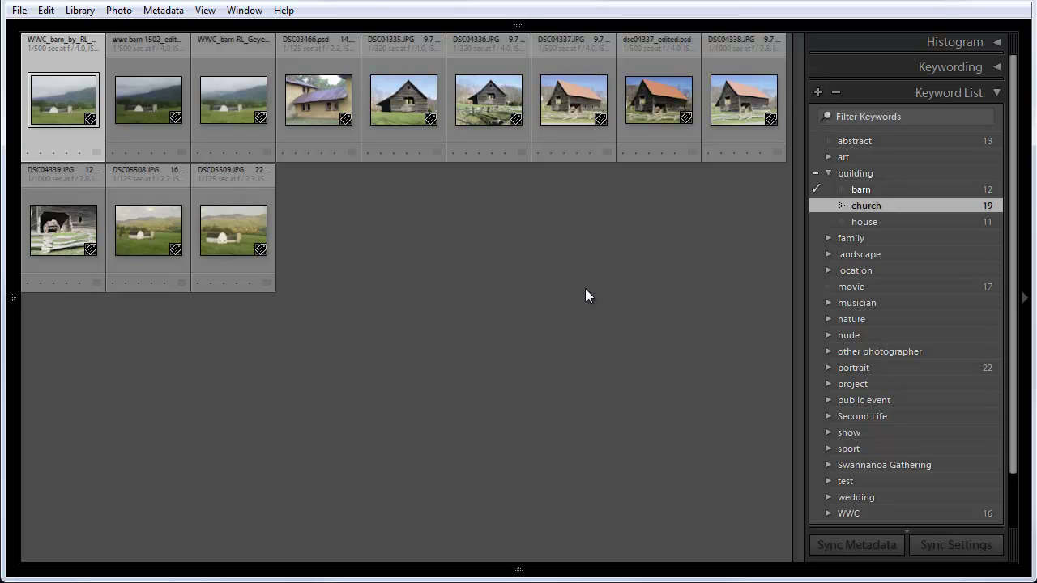
# - Deselect all photos and display the library filter bar above the grid
pyautogui.hotkey('ctrl', 'd')
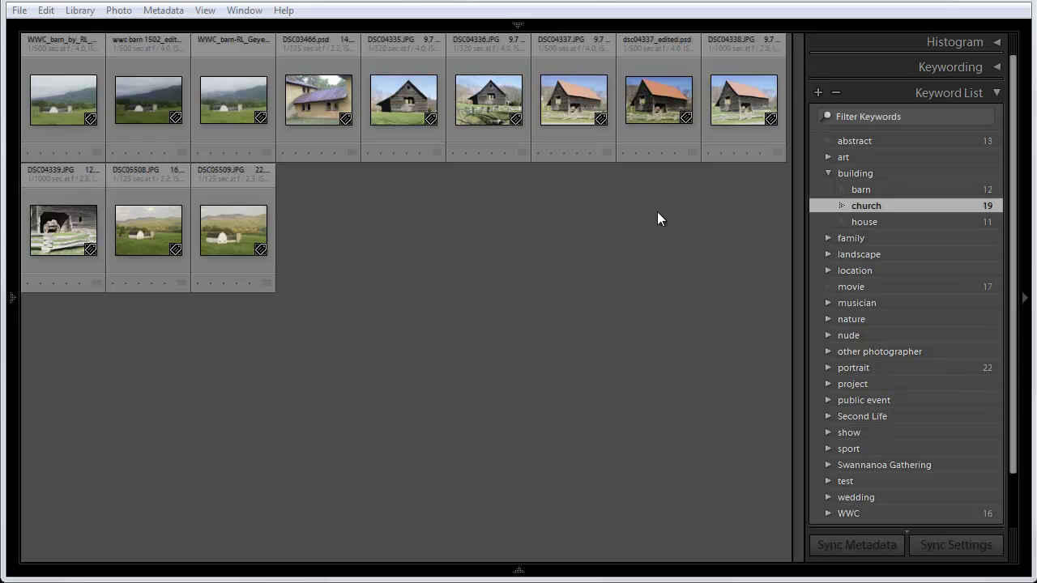
pyautogui.click(646, 230)
pyautogui.press('\\')
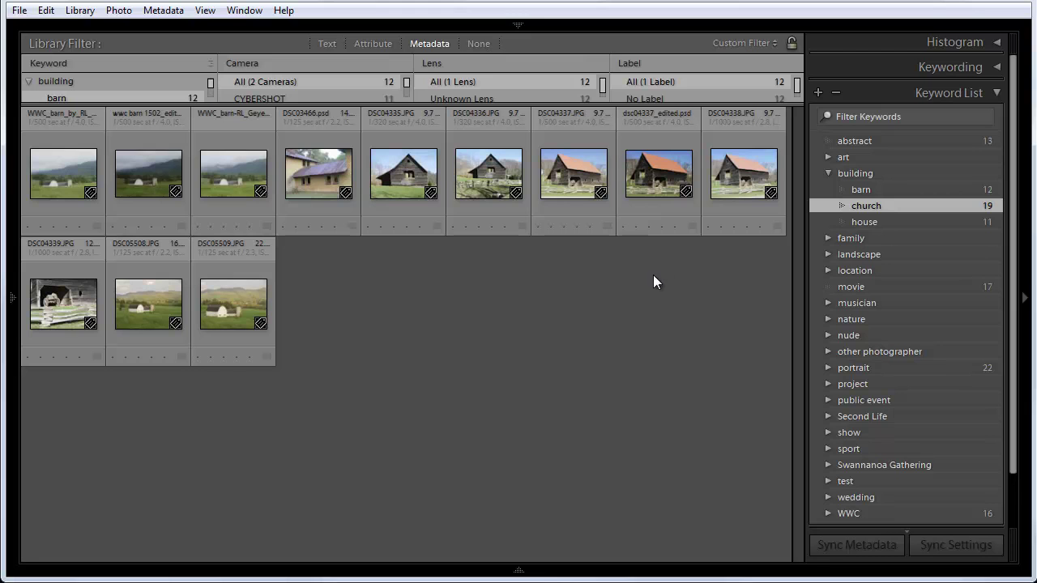
# - Select the first barn photo and turn off the library filter to view it among all photos
pyautogui.click(43, 178)
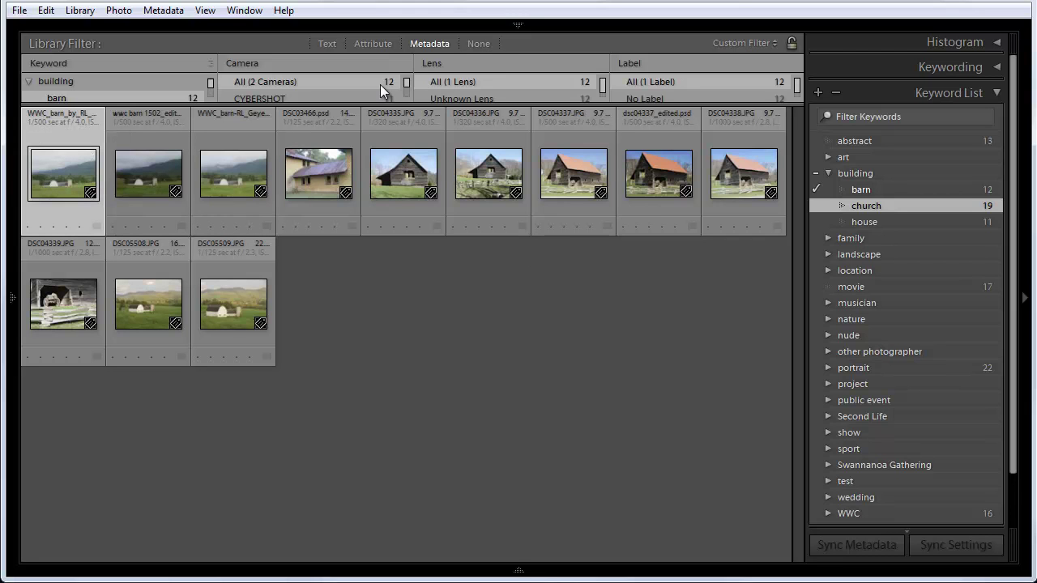
pyautogui.click(479, 44)
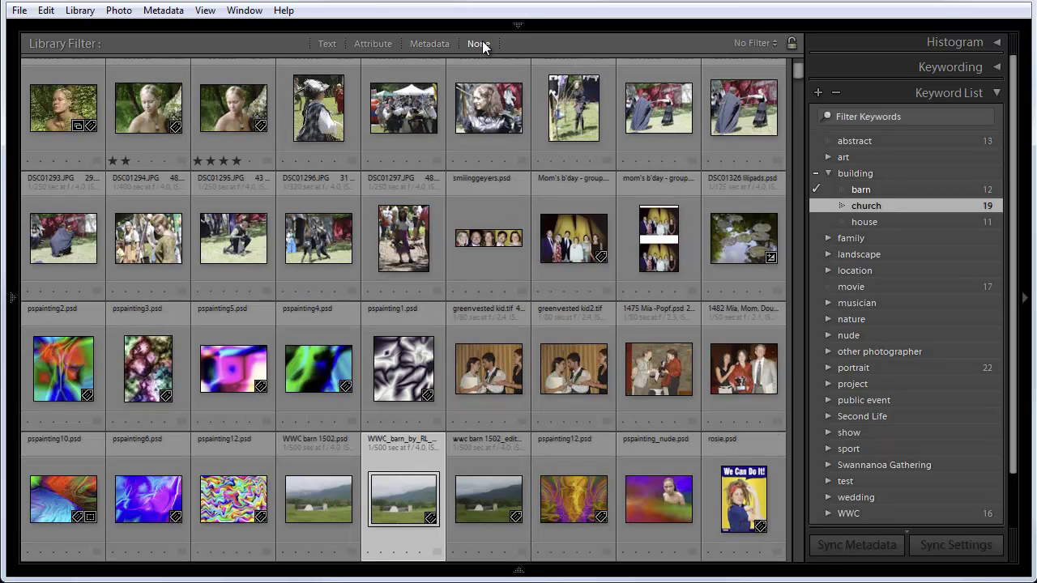
pyautogui.scroll(-3, 575, 345)
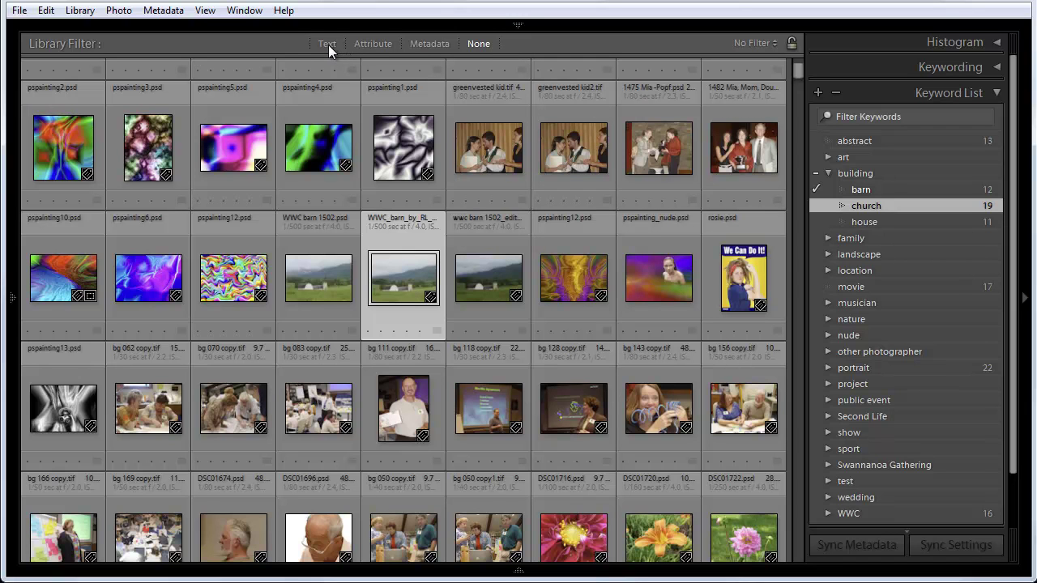
# - Restore the metadata filter with taller columns, and collapse the building and portrait groups in its Keyword column
pyautogui.click(430, 44)
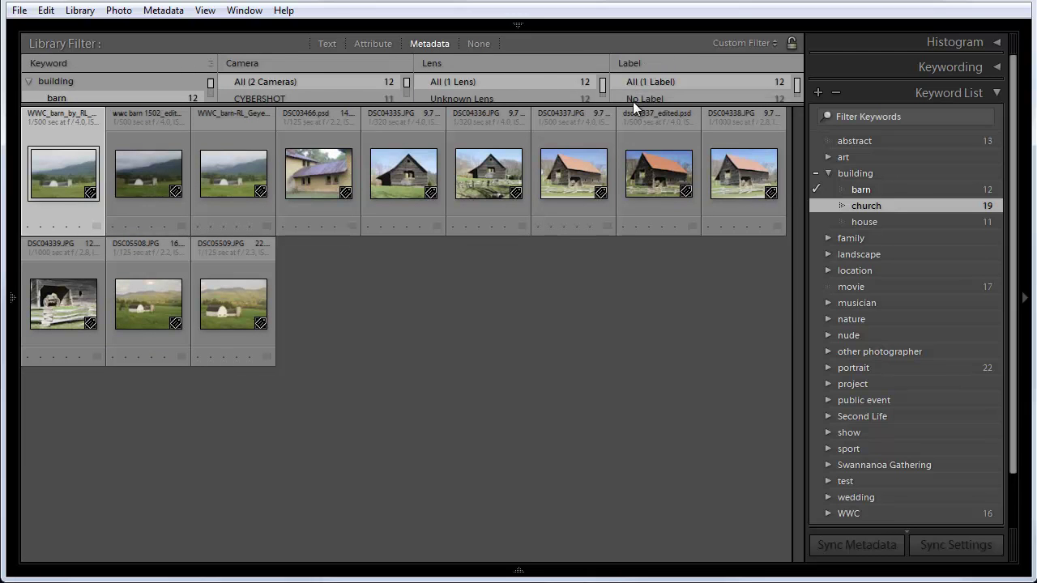
pyautogui.moveTo(633, 103); pyautogui.dragTo(621, 341)
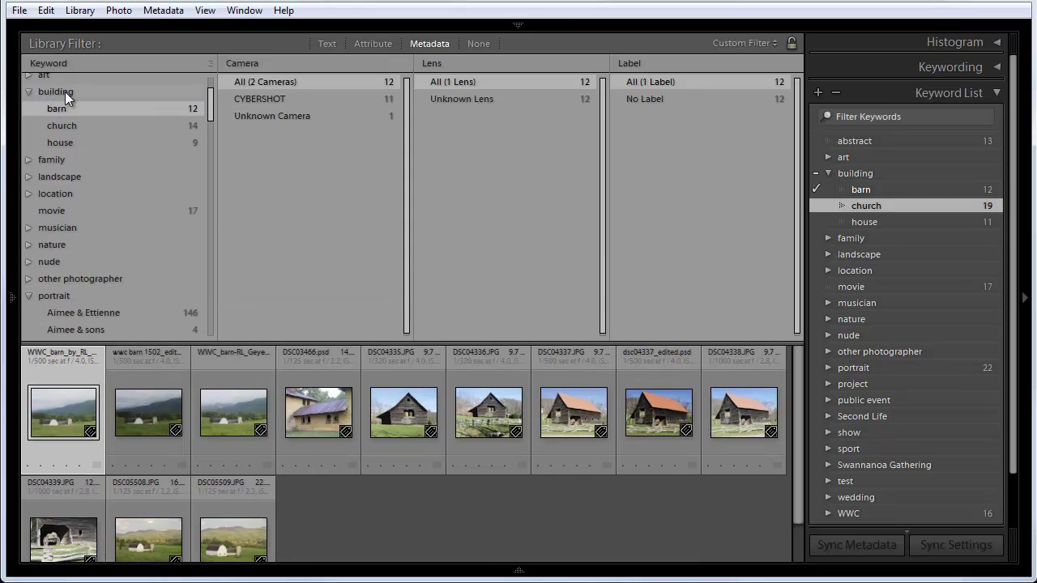
pyautogui.click(30, 93)
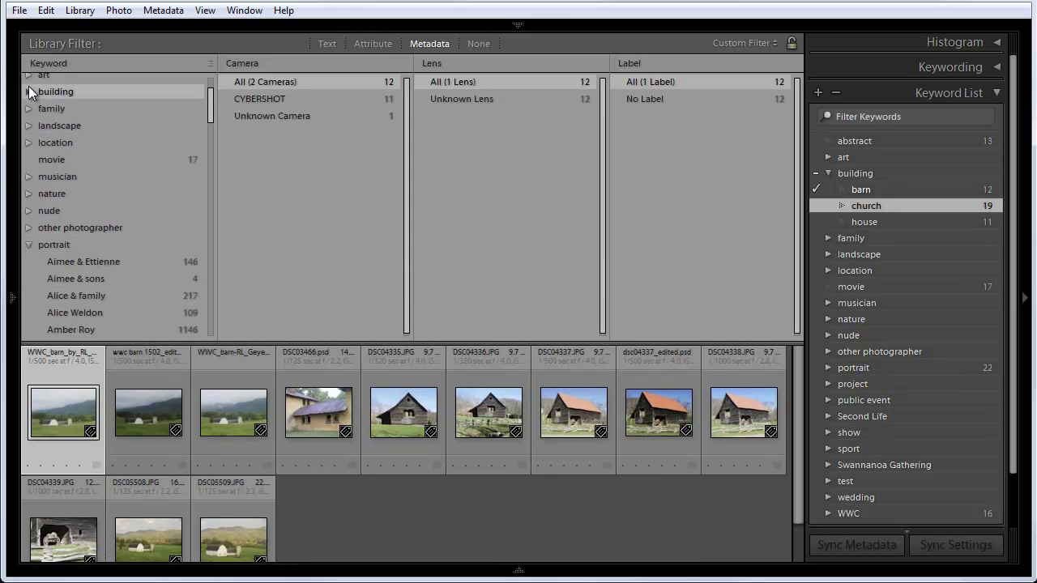
pyautogui.click(29, 245)
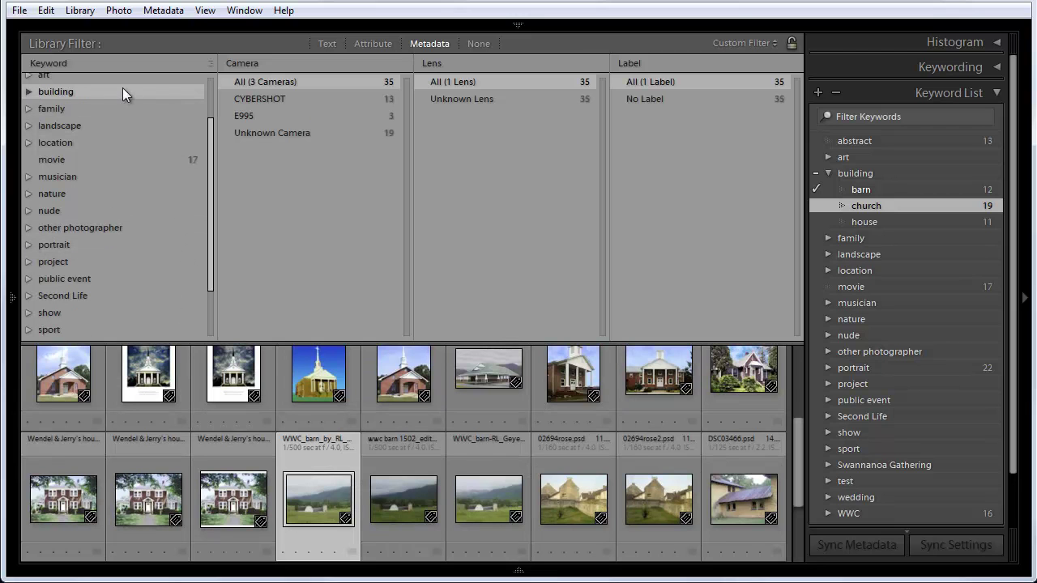
# - Filter the grid by the barn, church and house keywords in turn, and return to the whole building keyword
pyautogui.moveTo(210, 176); pyautogui.dragTo(209, 125)
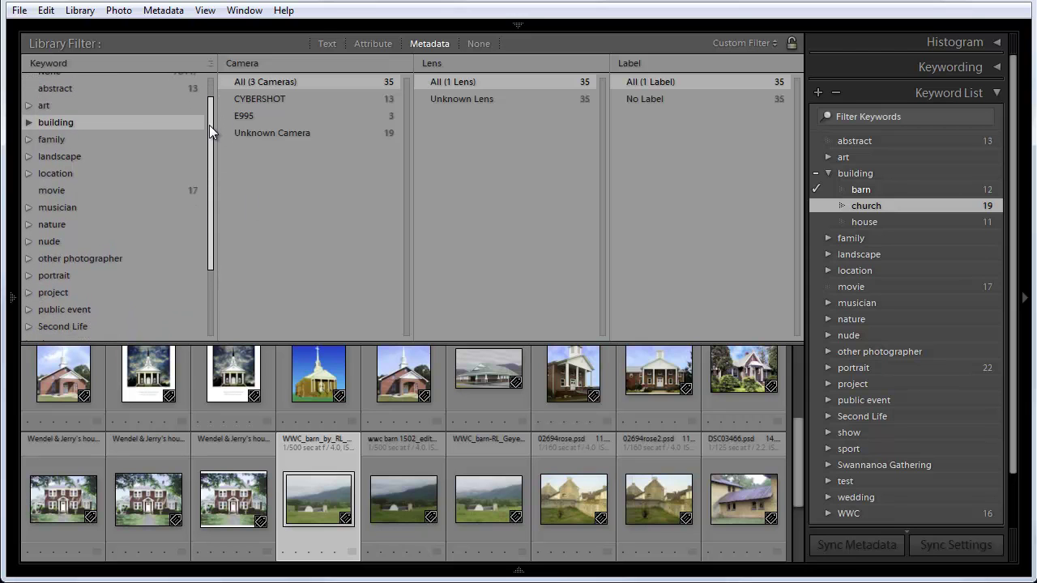
pyautogui.click(28, 122)
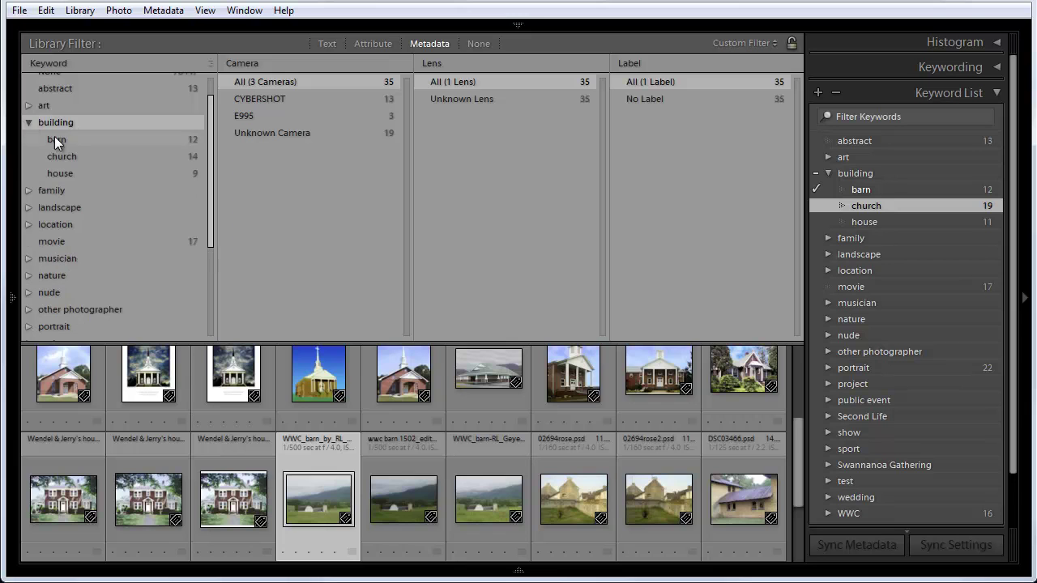
pyautogui.click(65, 138)
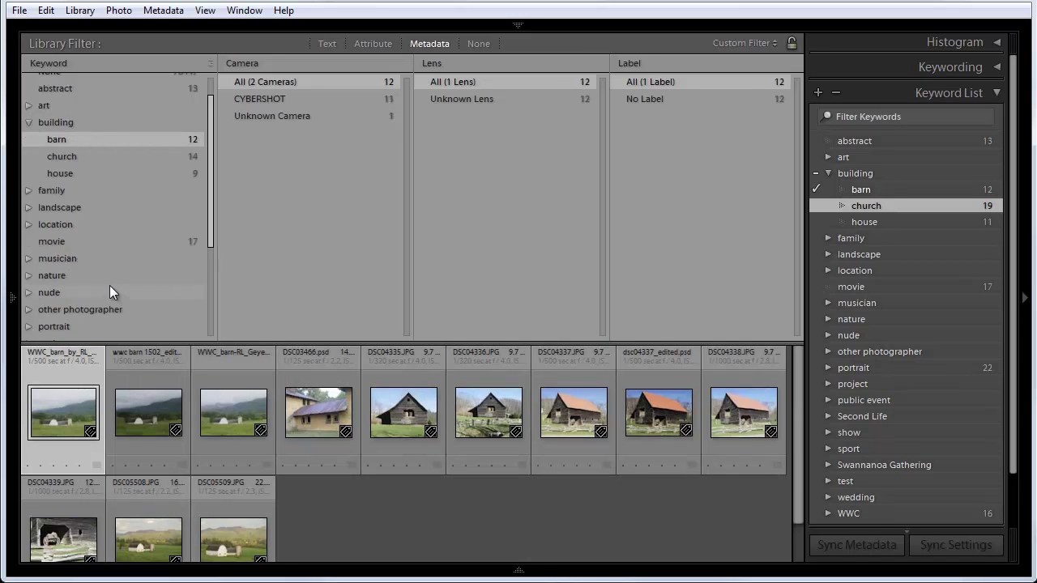
pyautogui.click(68, 152)
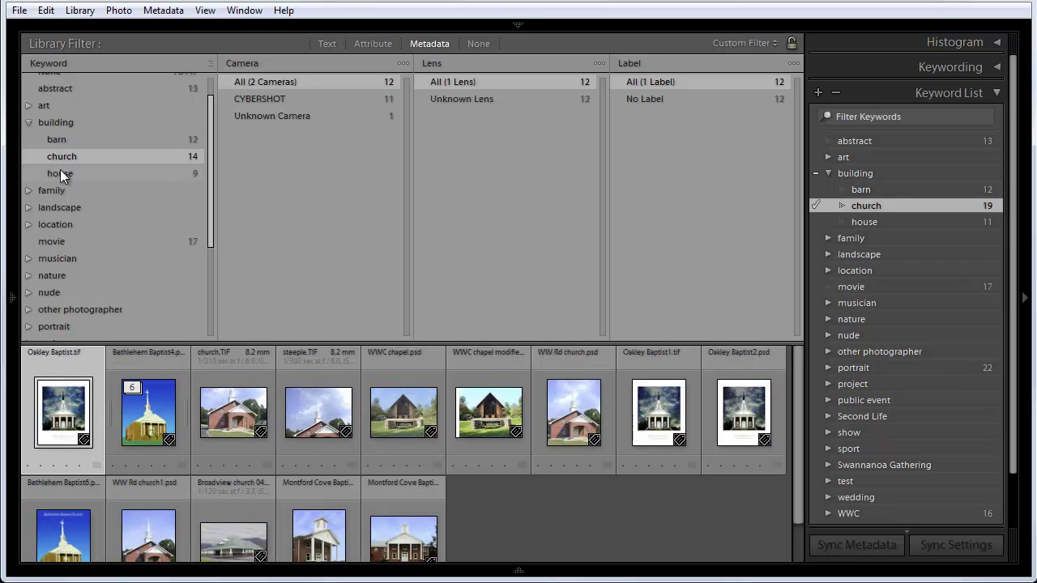
pyautogui.click(62, 173)
pyautogui.click(60, 121)
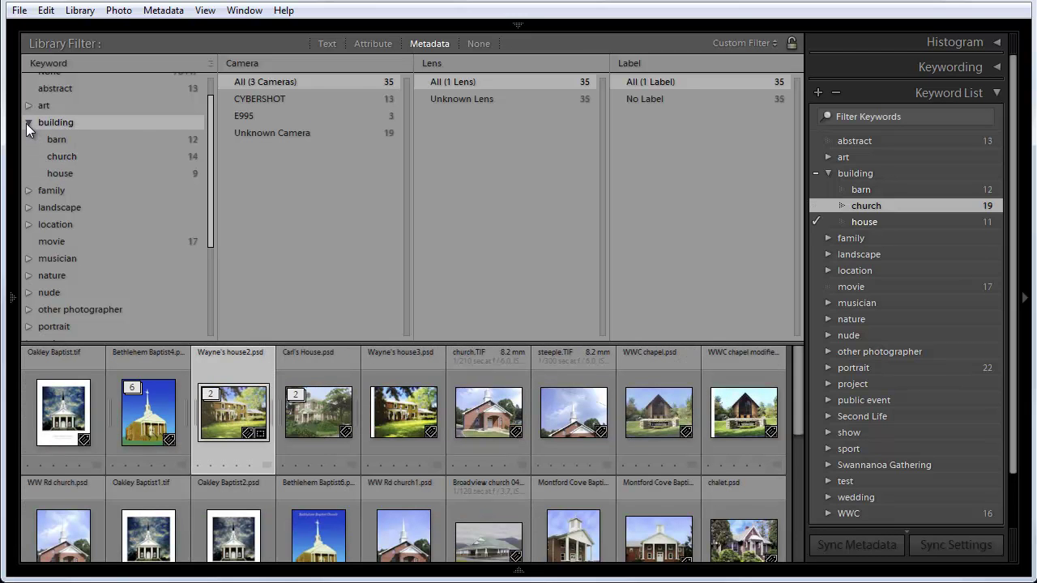
pyautogui.click(28, 122)
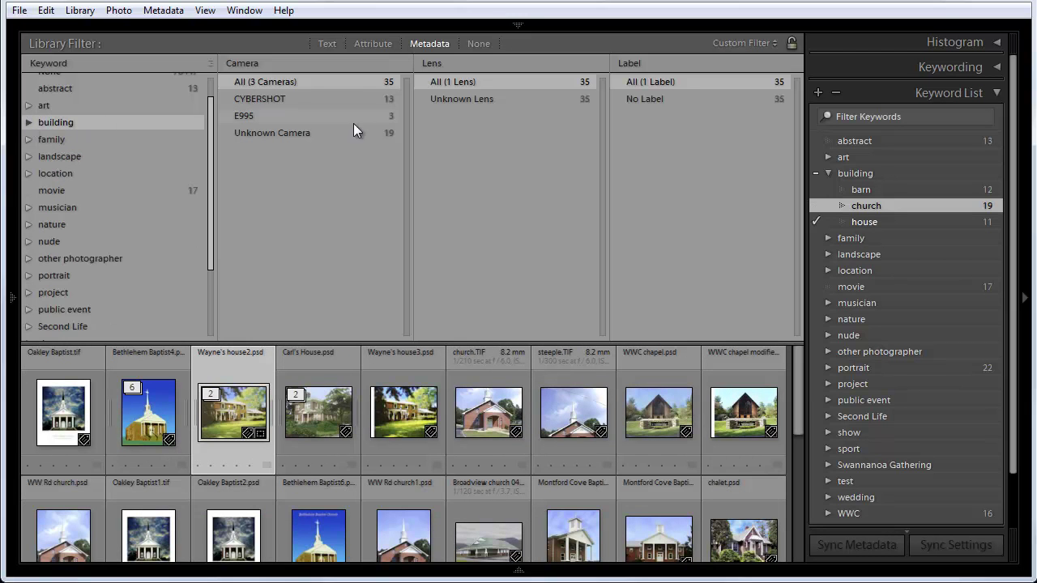
# - Toggle the library filter off and back to metadata, and reset the Keyword column to all keywords
pyautogui.click(478, 43)
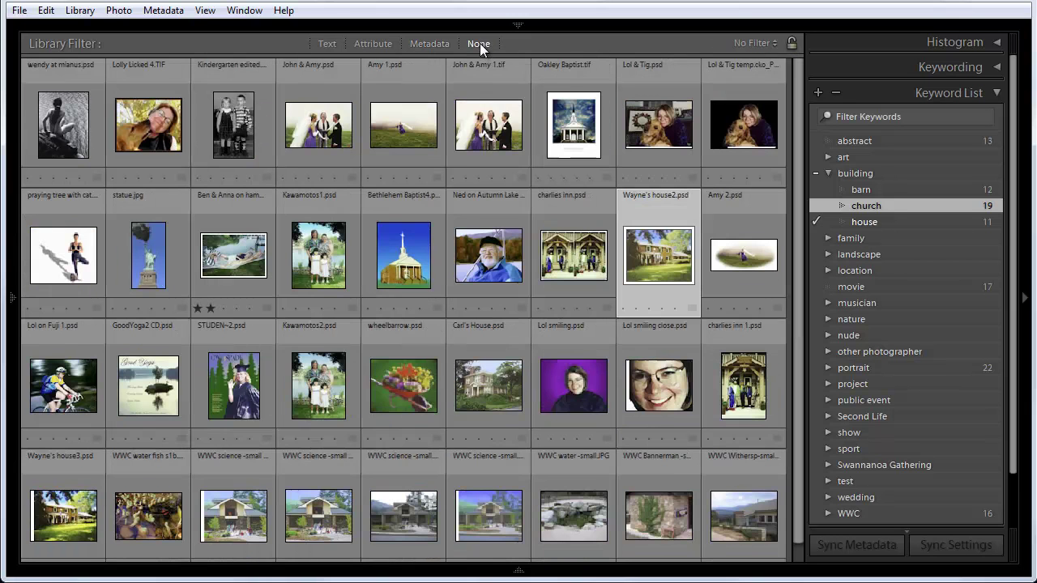
pyautogui.click(428, 44)
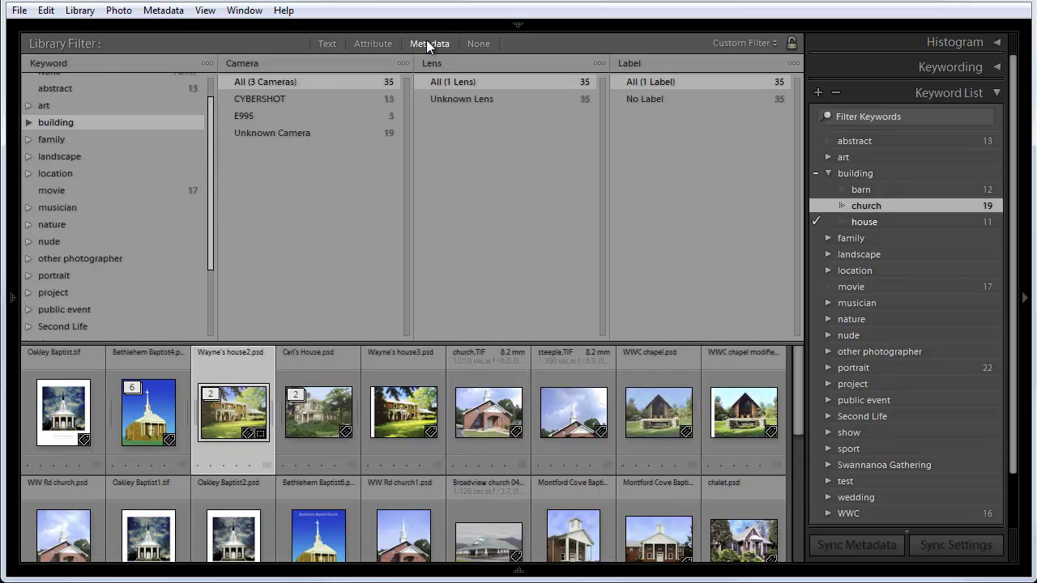
pyautogui.scroll(2, 209, 120)
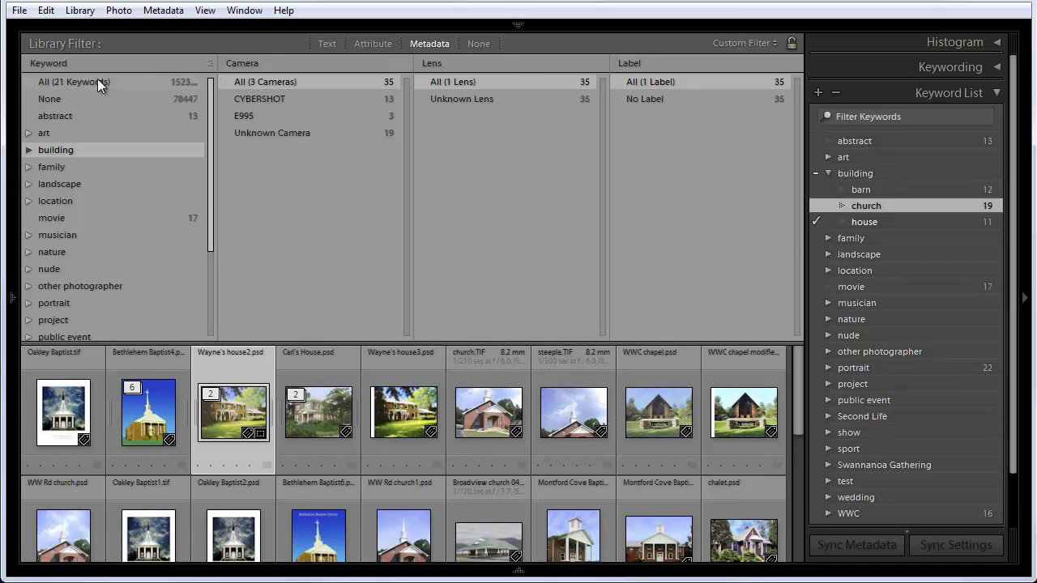
pyautogui.click(97, 82)
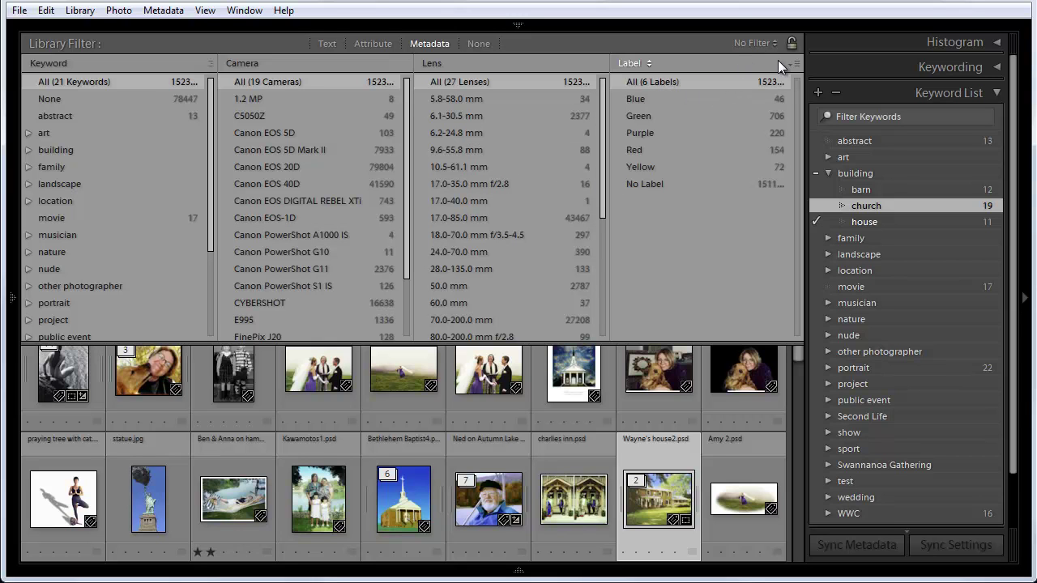
# - Switch the fourth metadata filter column to Focal Length to look through its values, and change that column to Date
pyautogui.click(651, 64)
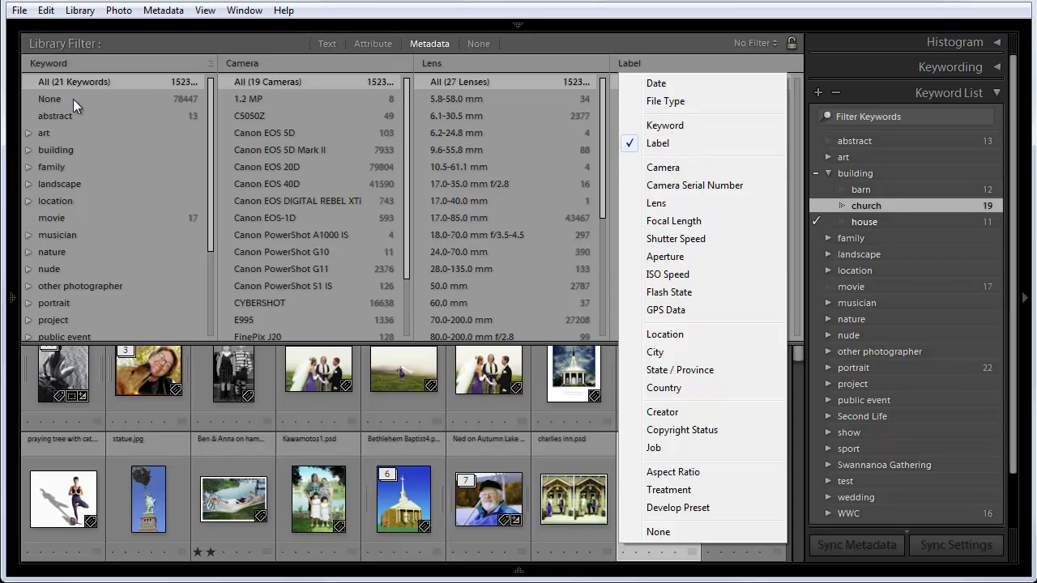
pyautogui.click(690, 223)
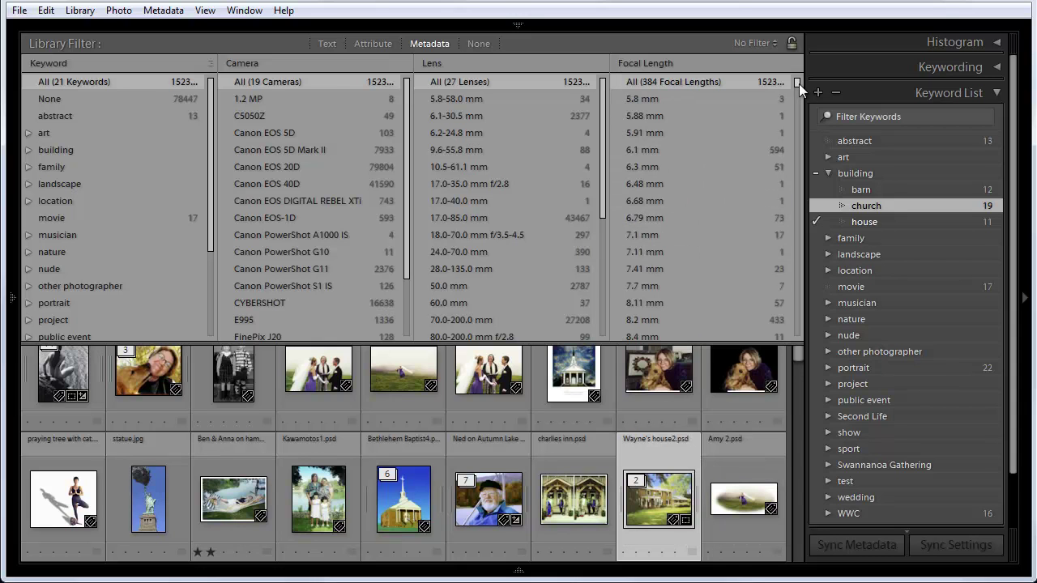
pyautogui.moveTo(797, 84); pyautogui.dragTo(775, 67)
pyautogui.click(683, 62)
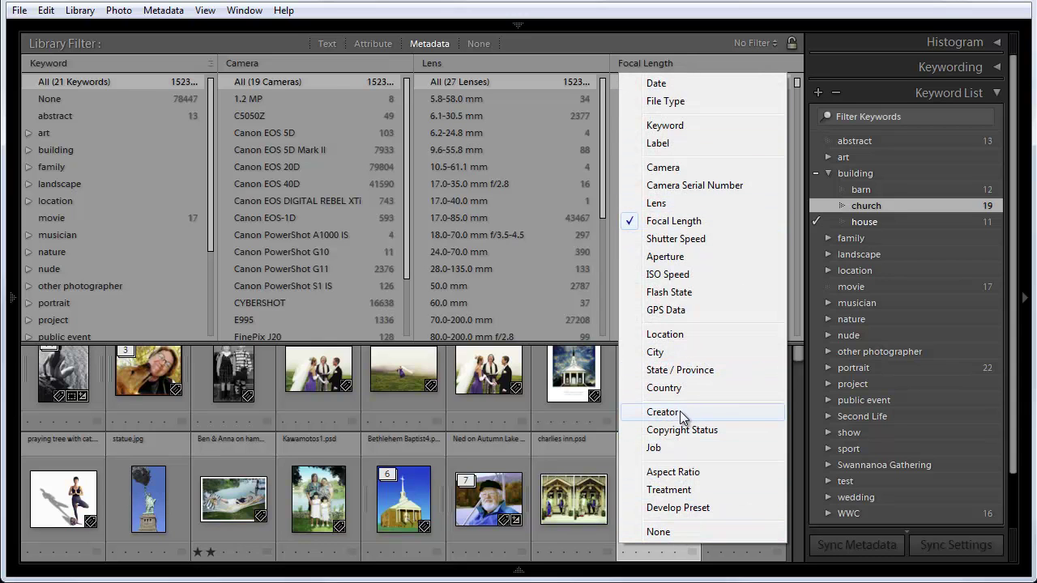
pyautogui.click(672, 82)
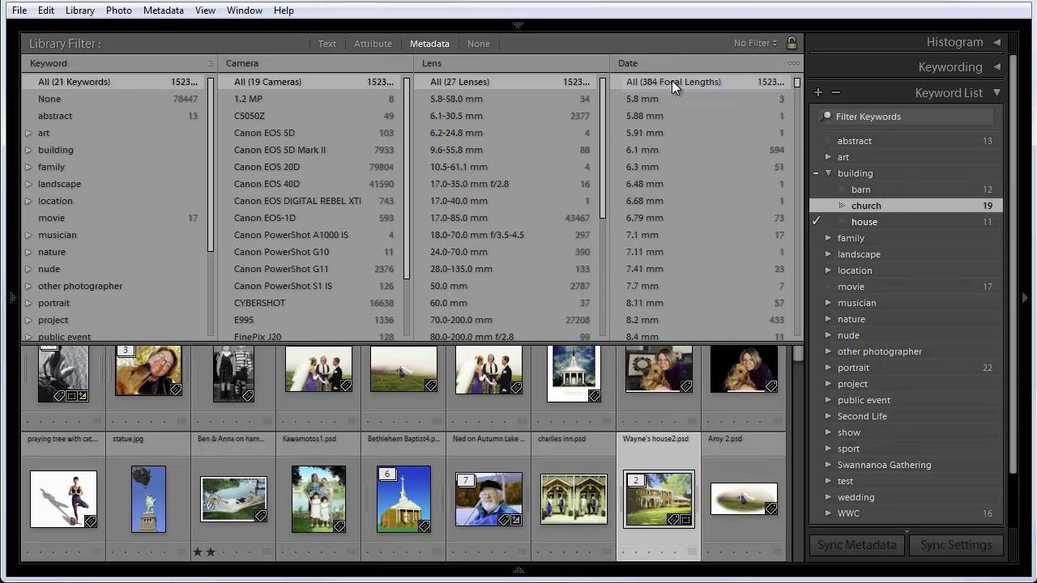
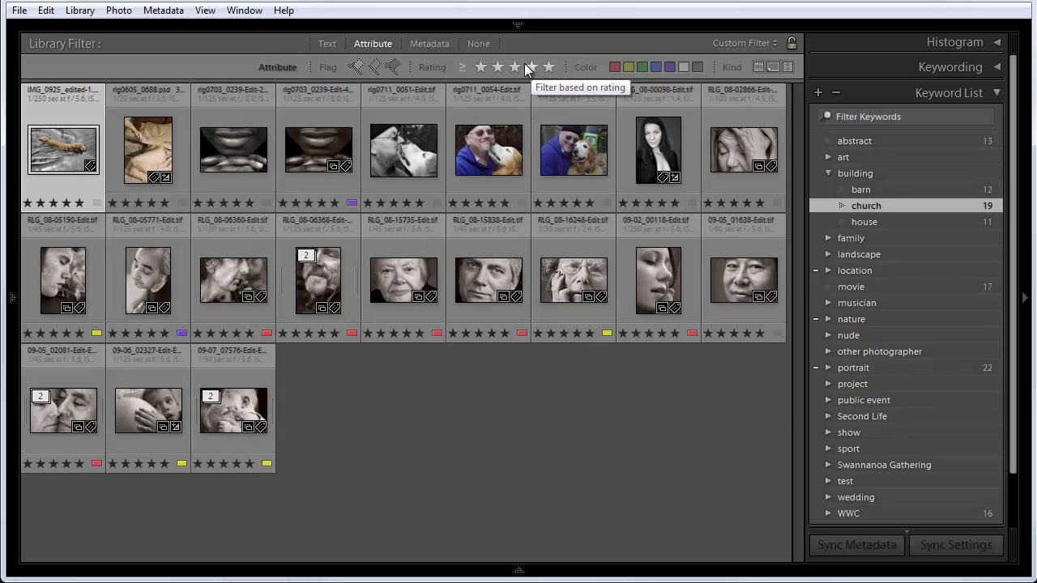
# - Lower the rating filter to two stars or more, and turn the library filter off
pyautogui.click(495, 66)
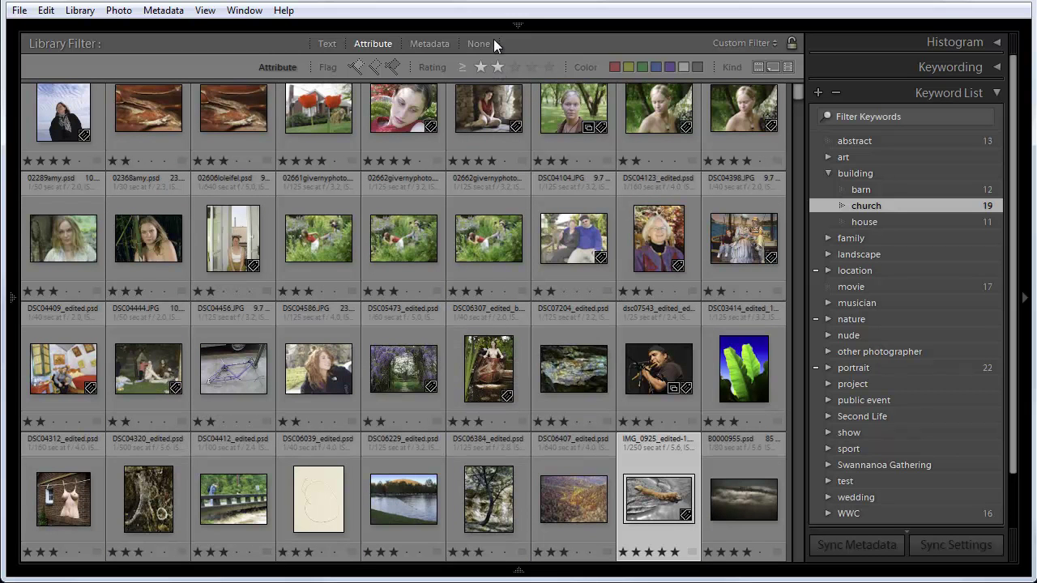
pyautogui.click(480, 43)
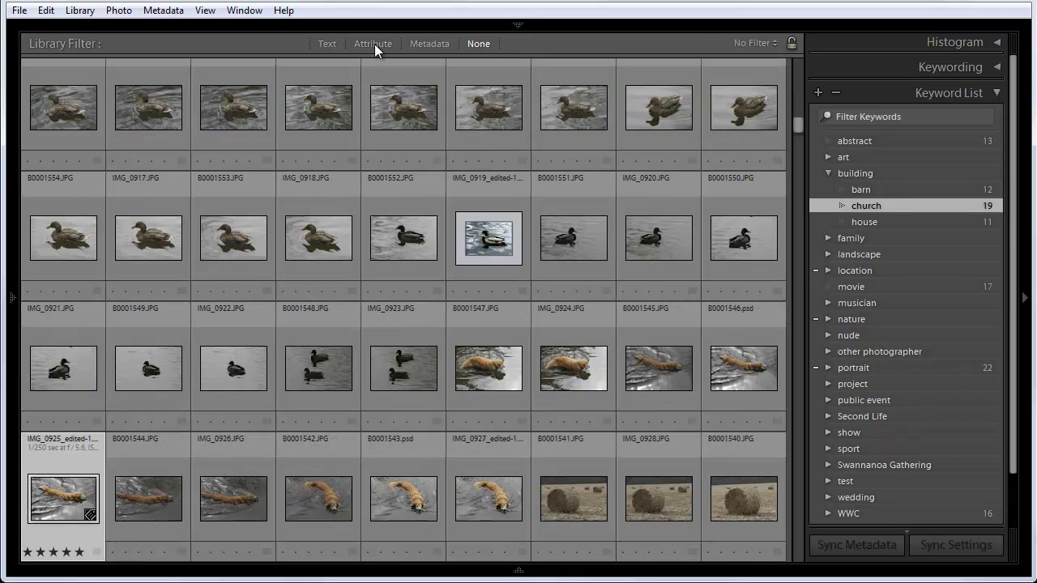
# - Filter the library by text so that only photos whose Keywords match Contain All for "Tigger" are shown
pyautogui.click(331, 41)
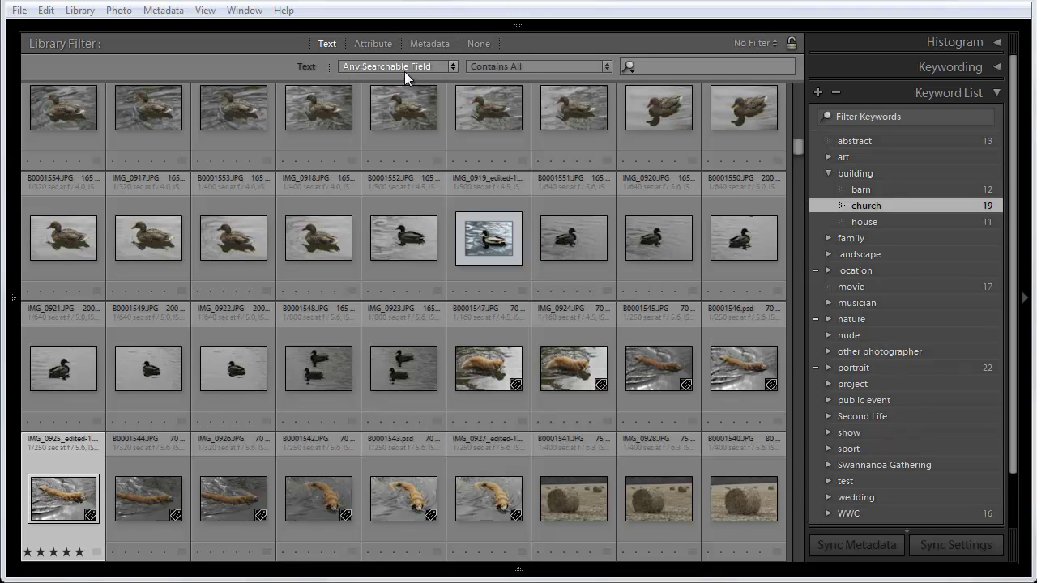
pyautogui.click(451, 66)
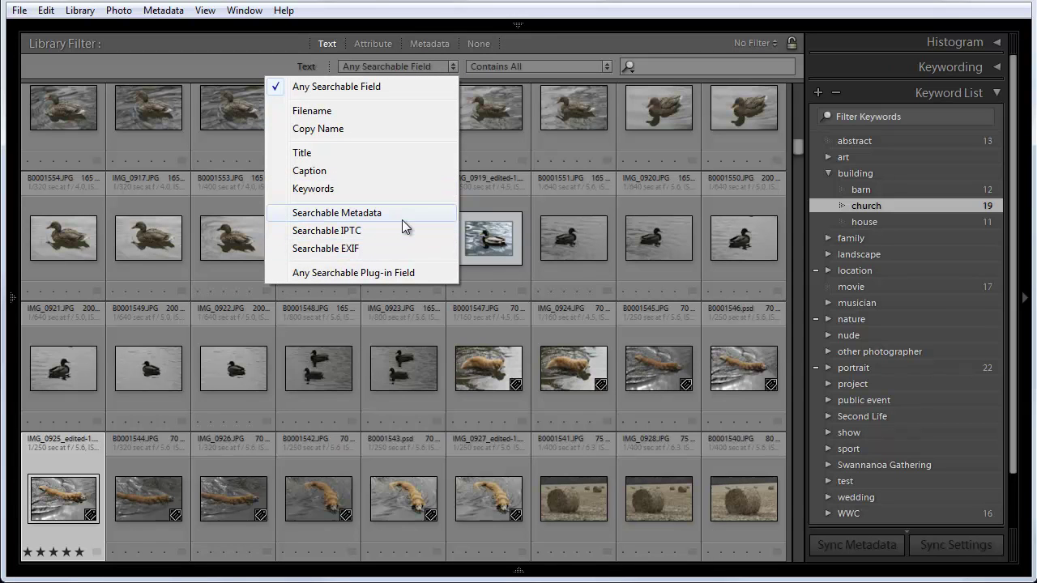
pyautogui.click(317, 187)
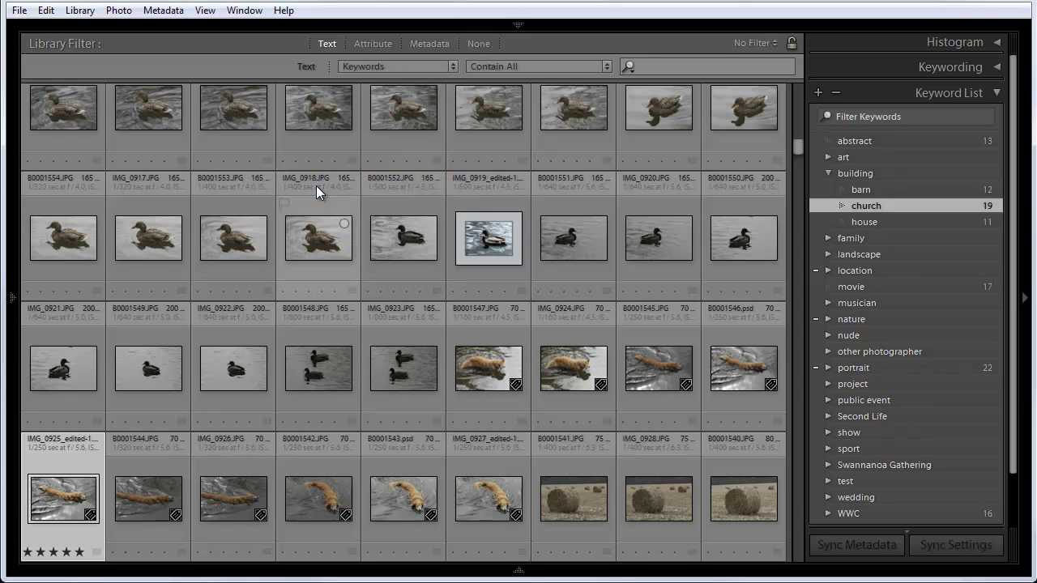
pyautogui.click(606, 62)
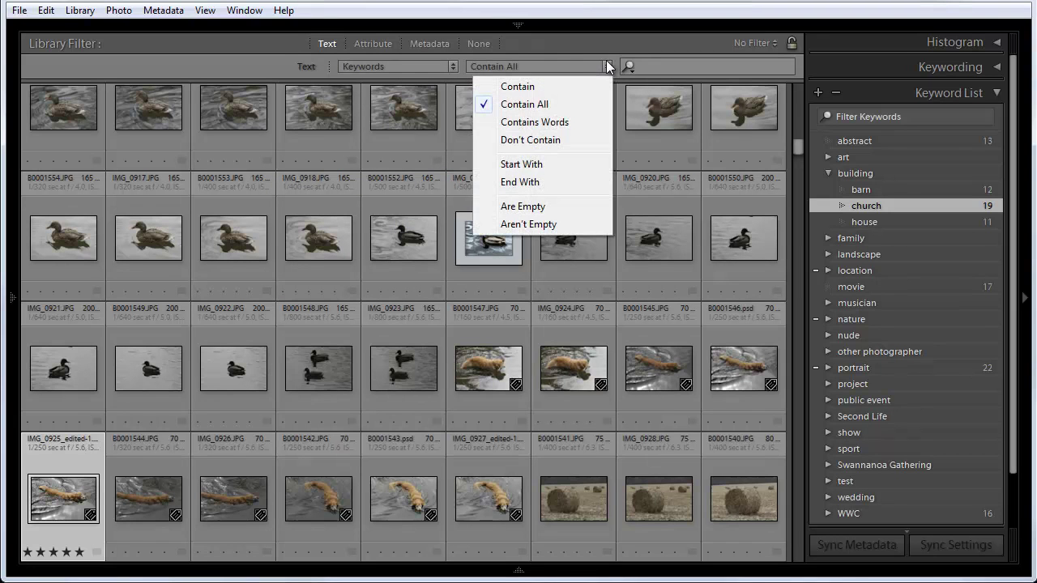
pyautogui.click(537, 106)
pyautogui.click(667, 67)
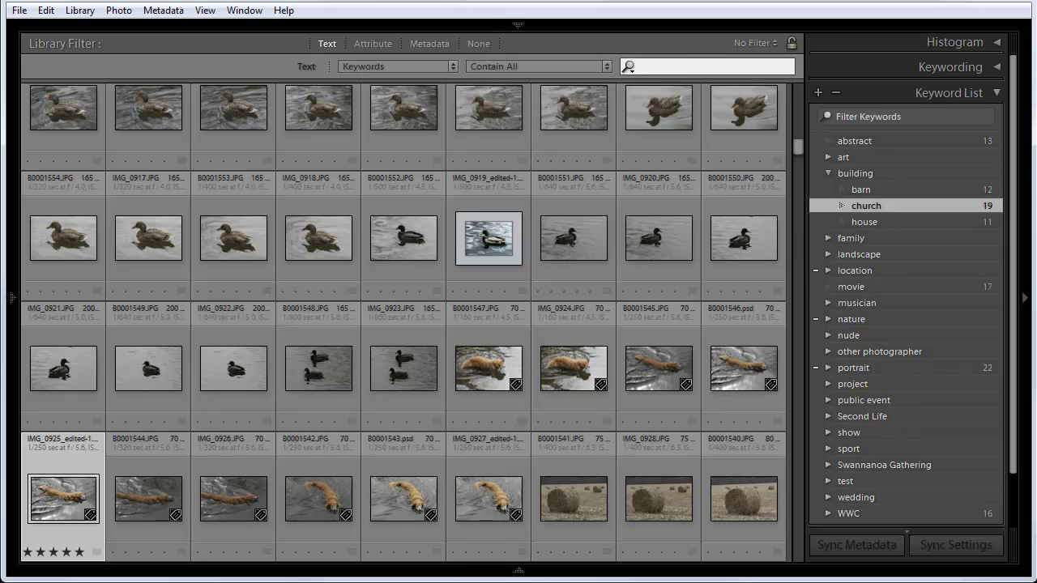
pyautogui.write('Tigger')
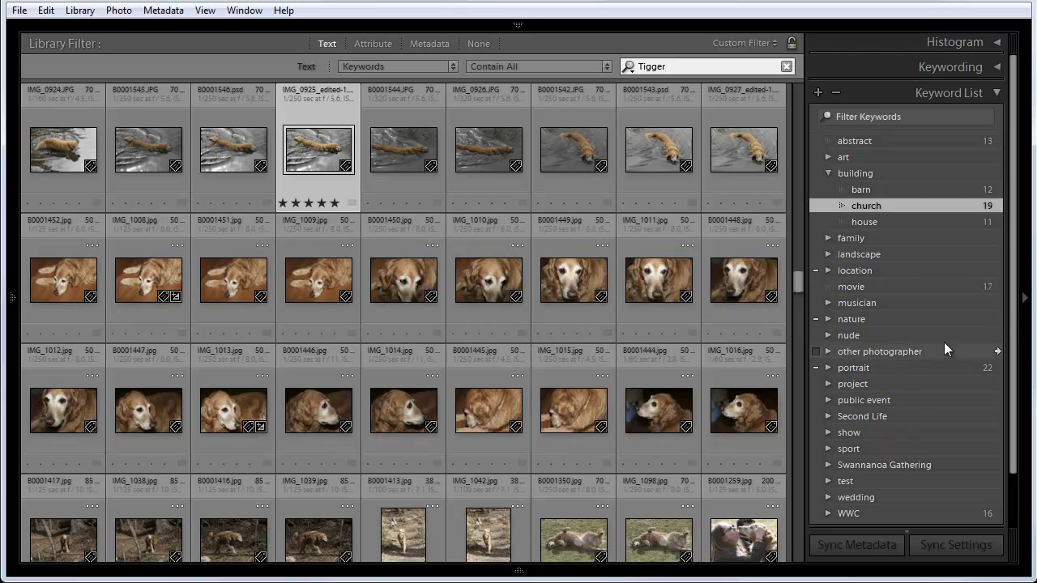
# - Look through the Tigger photos from the start of the grid, and extend the keyword search to "Tigger Biltmore"
pyautogui.moveTo(798, 280); pyautogui.dragTo(835, 74)
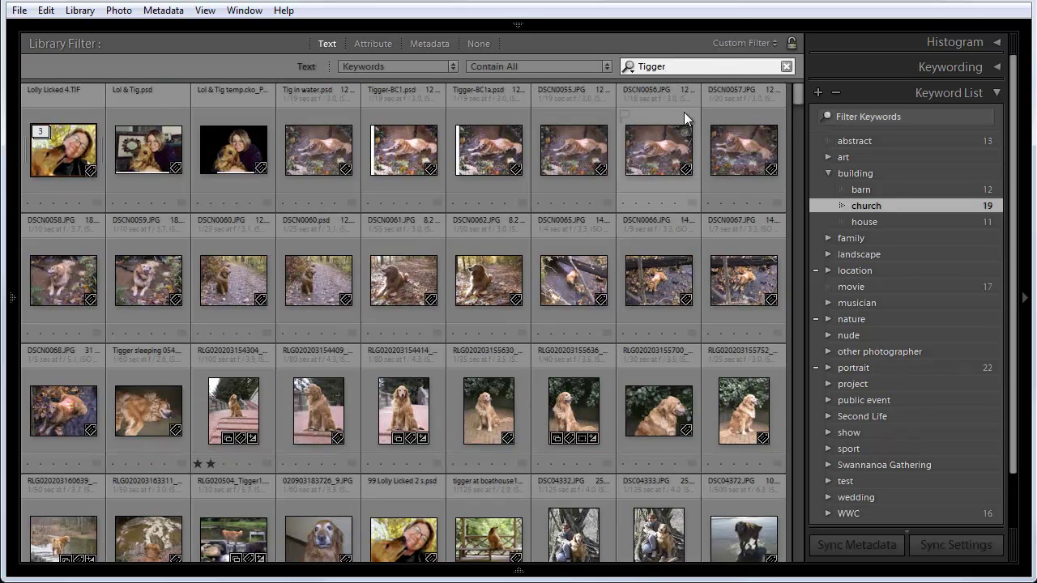
pyautogui.click(712, 66)
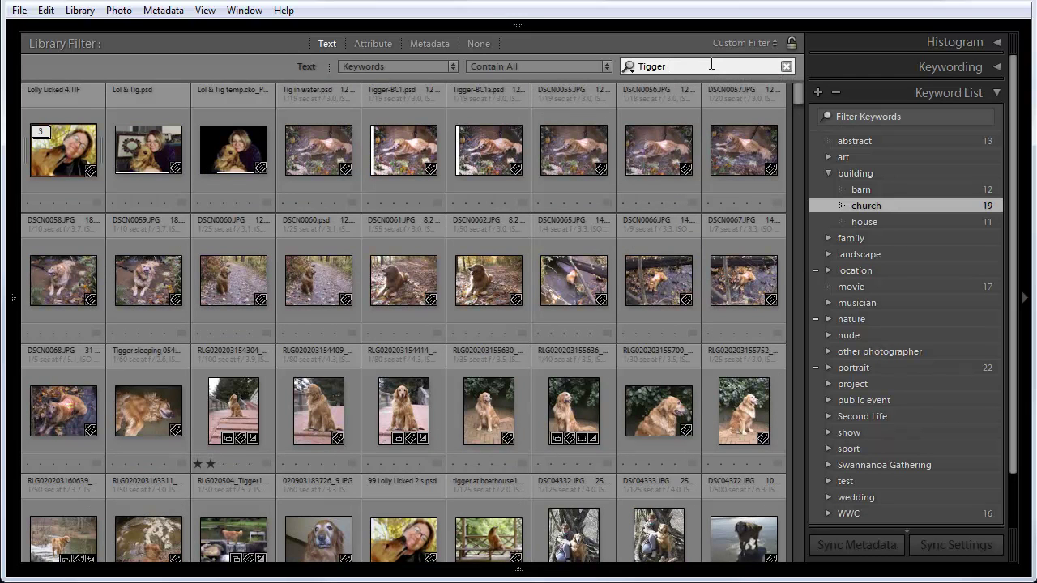
pyautogui.press('Return')
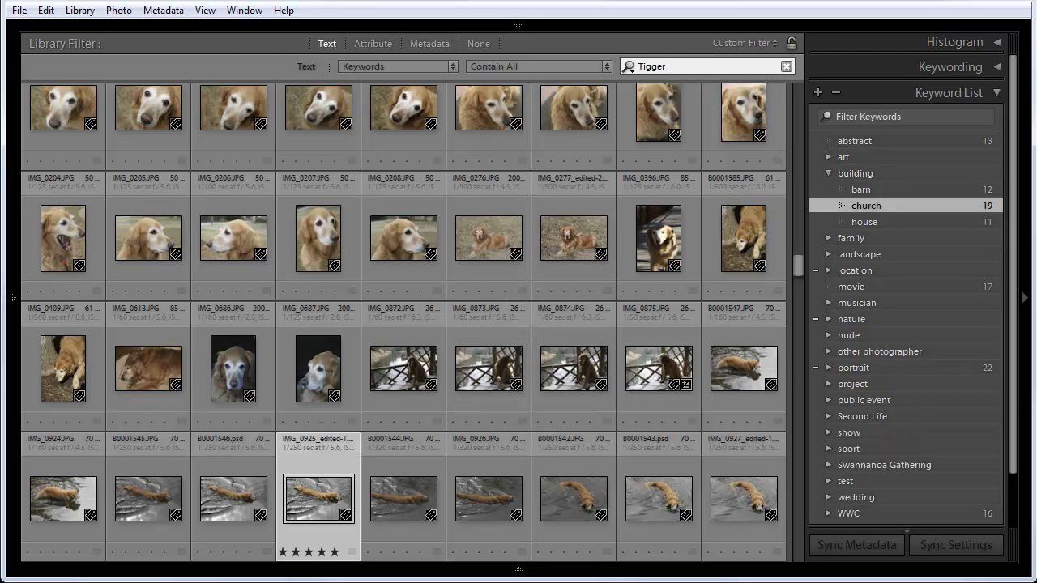
pyautogui.write('Biltmore')
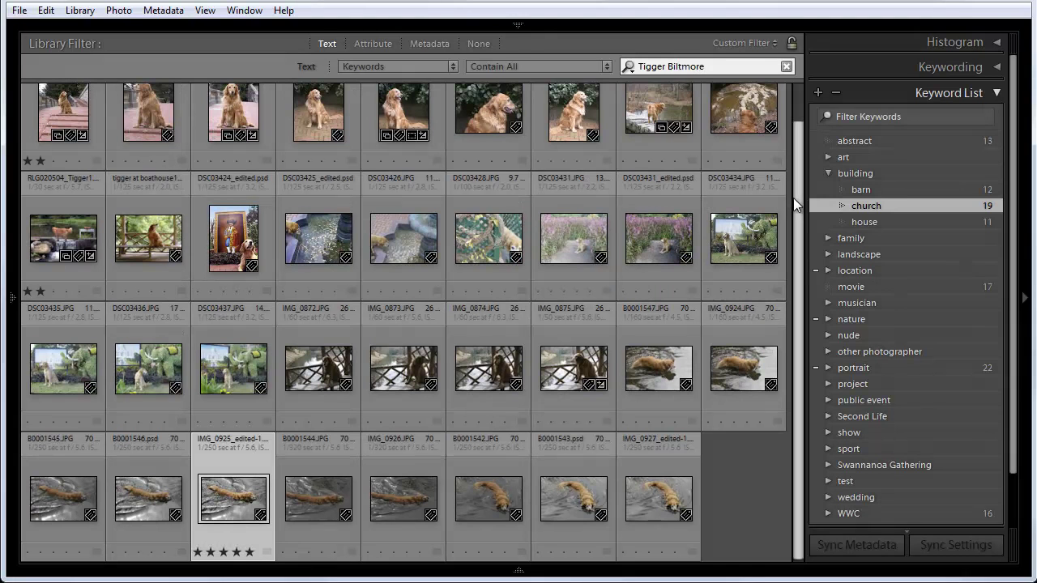
pyautogui.moveTo(796, 196); pyautogui.dragTo(796, 267)
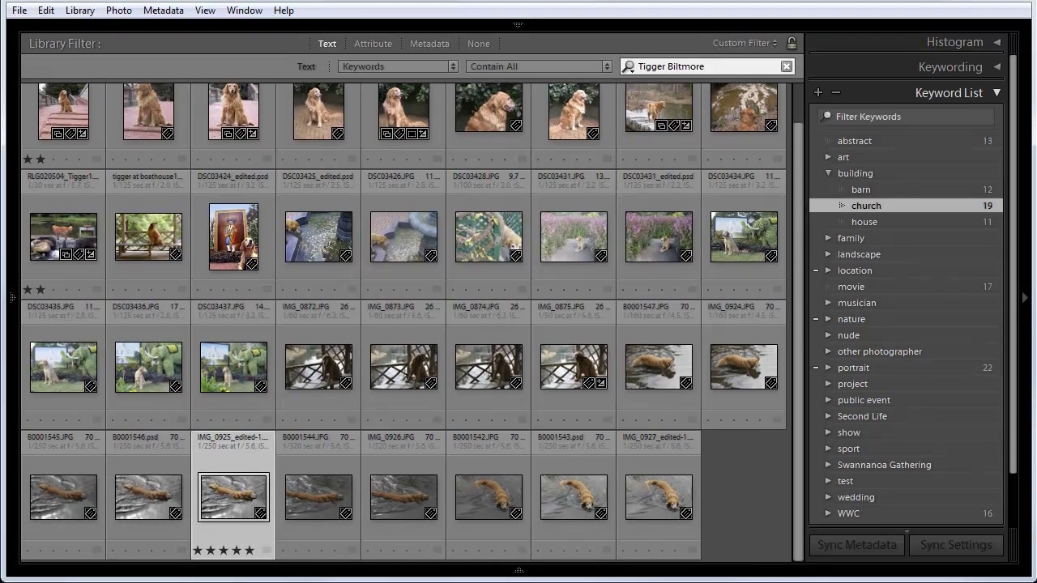
# - Reveal the Keywording details and view the first photo and DSC03424_edited.psd enlarged to check their keywords, returning to the grid
pyautogui.press('Home')
pyautogui.hotkey('ctrl', 'k')
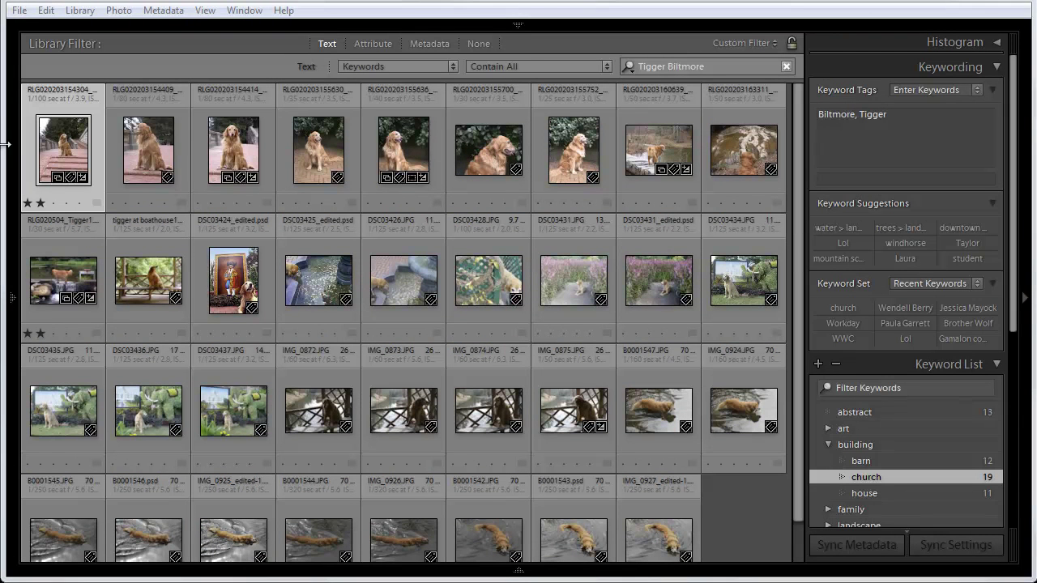
pyautogui.doubleClick(63, 143)
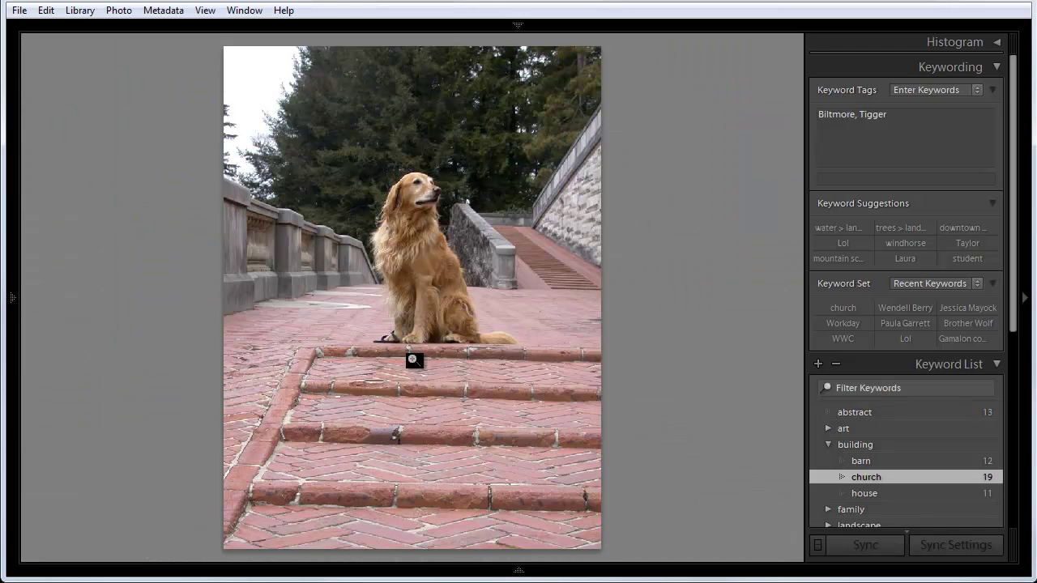
pyautogui.doubleClick(451, 397)
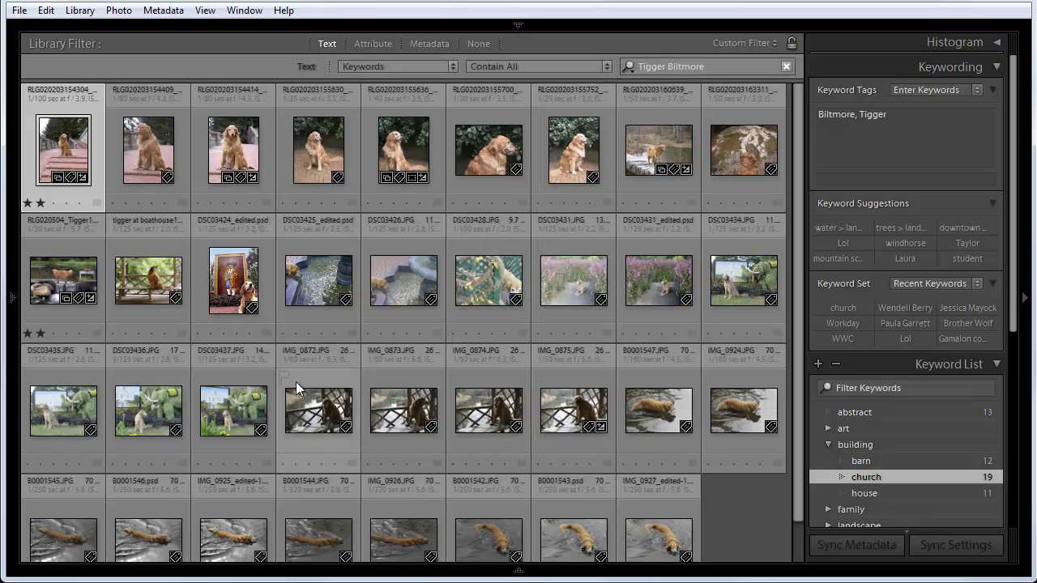
pyautogui.doubleClick(235, 298)
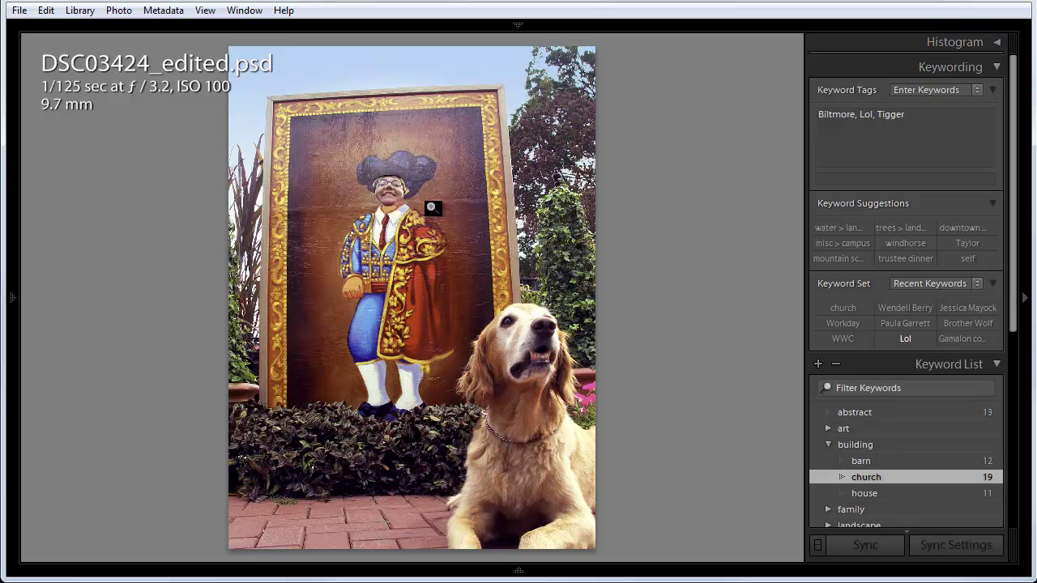
pyautogui.doubleClick(388, 253)
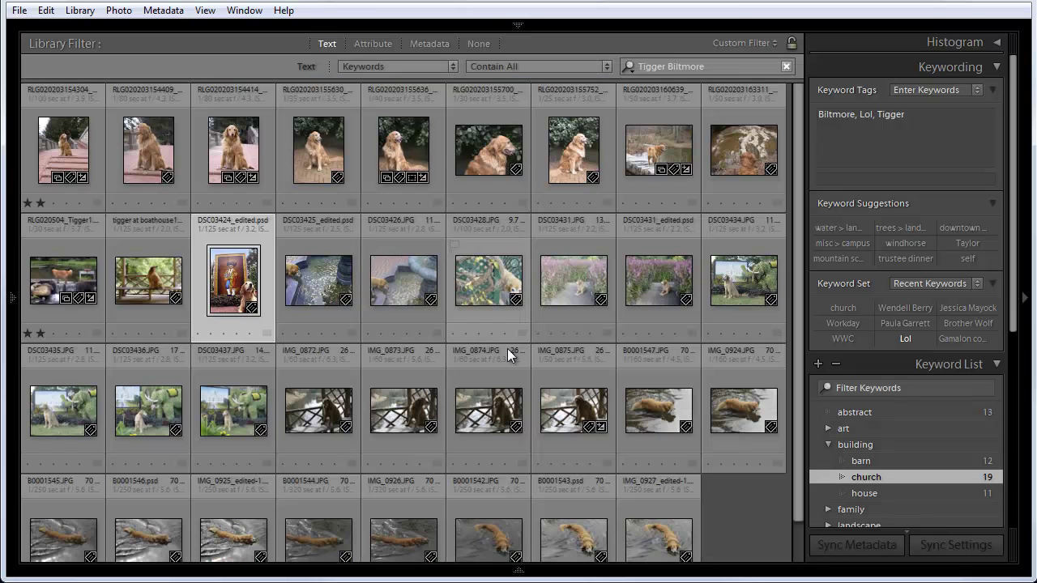
# - Switch the text filter's rule to Contain to look through the matches, and return the rule to Contain All
pyautogui.click(605, 64)
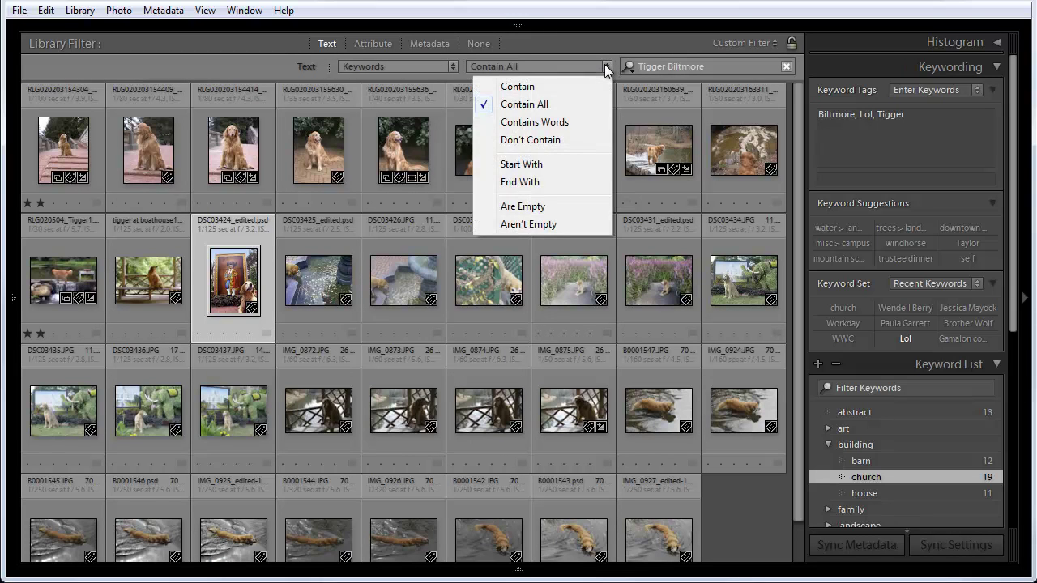
pyautogui.click(527, 87)
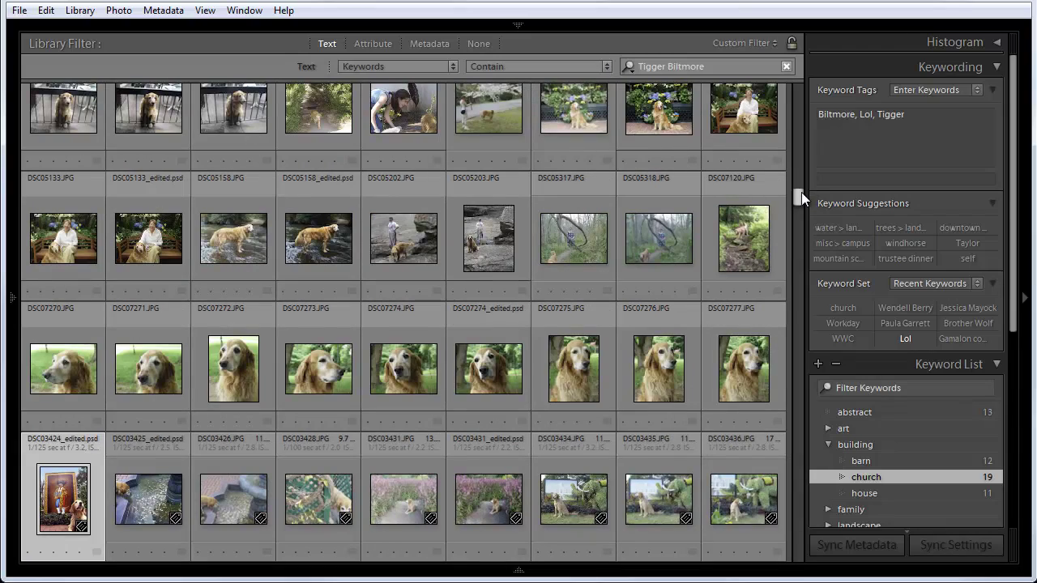
pyautogui.moveTo(800, 194); pyautogui.dragTo(808, 128)
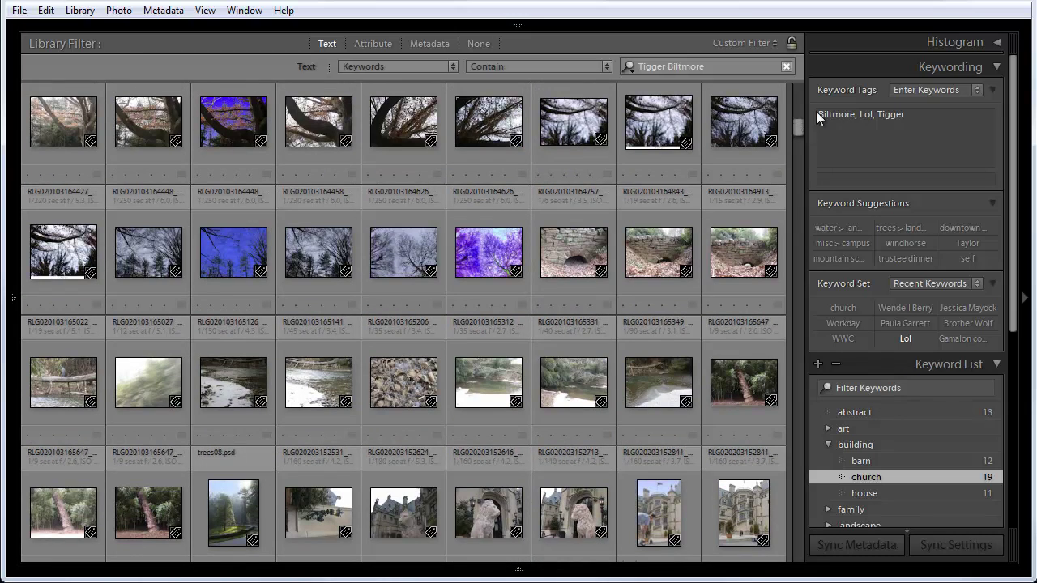
pyautogui.moveTo(799, 124); pyautogui.dragTo(778, 187)
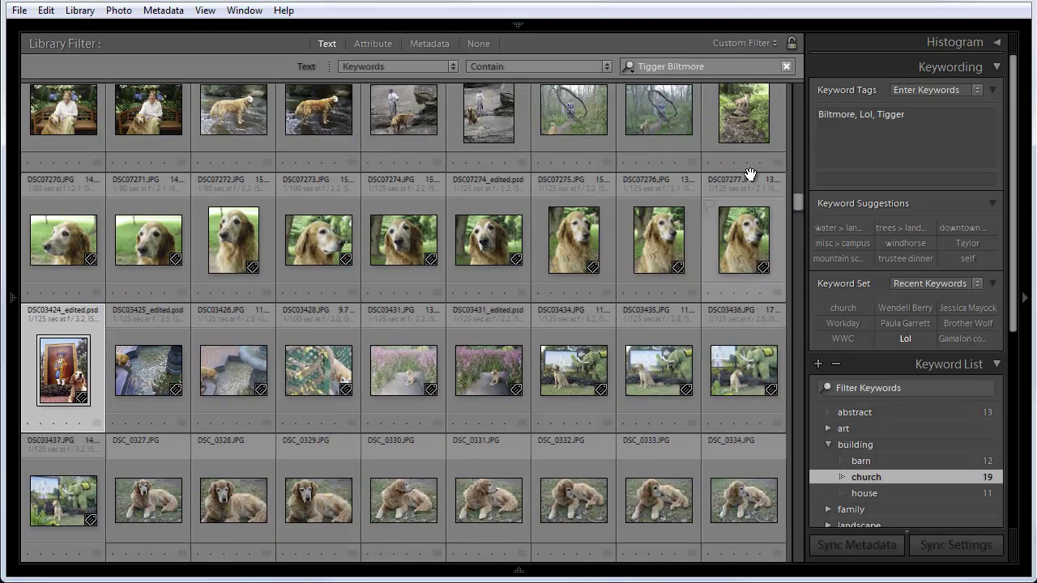
pyautogui.click(607, 65)
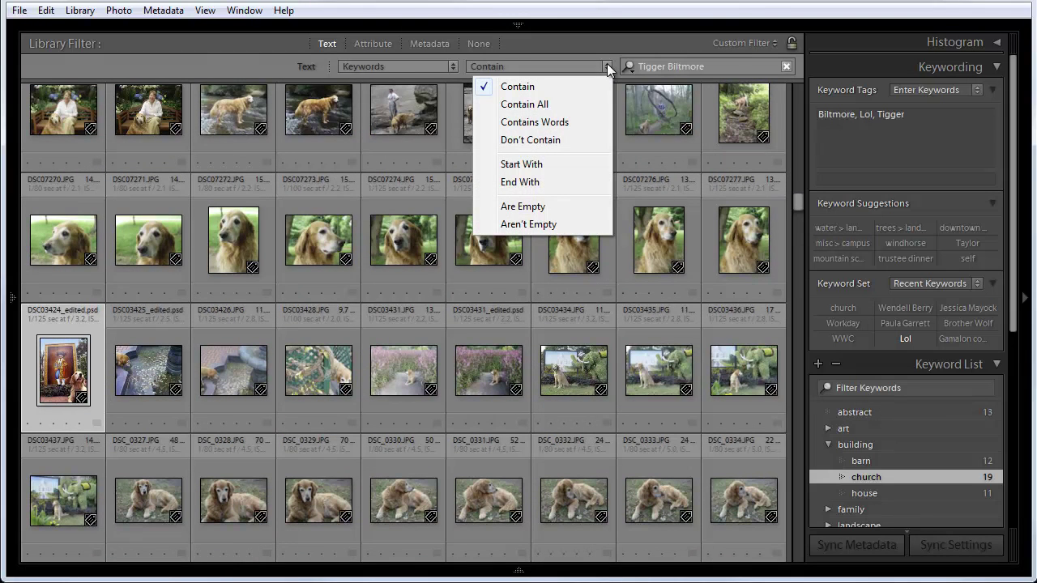
pyautogui.click(550, 102)
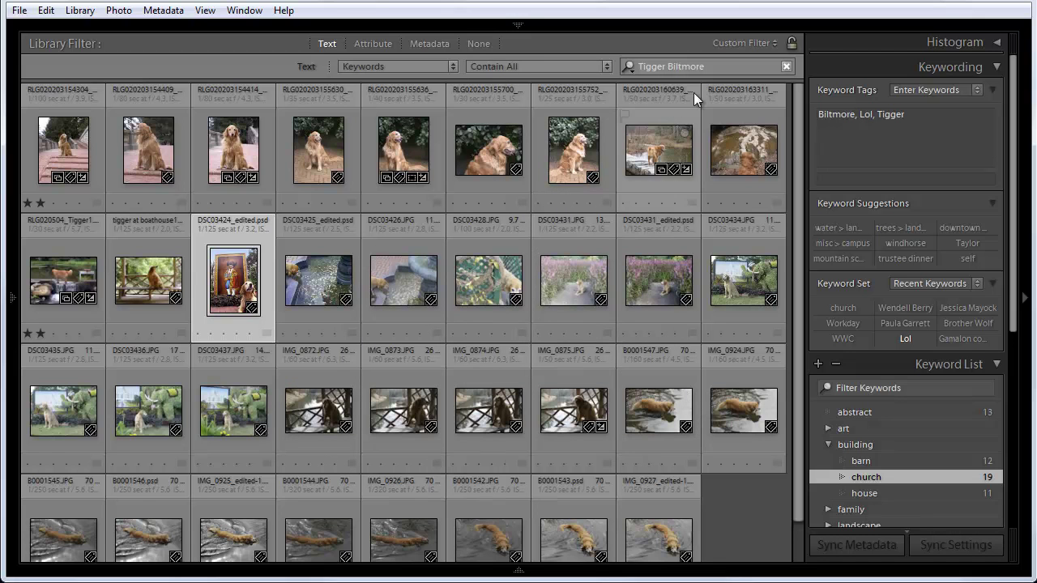
pyautogui.scroll(-1, 544, 402)
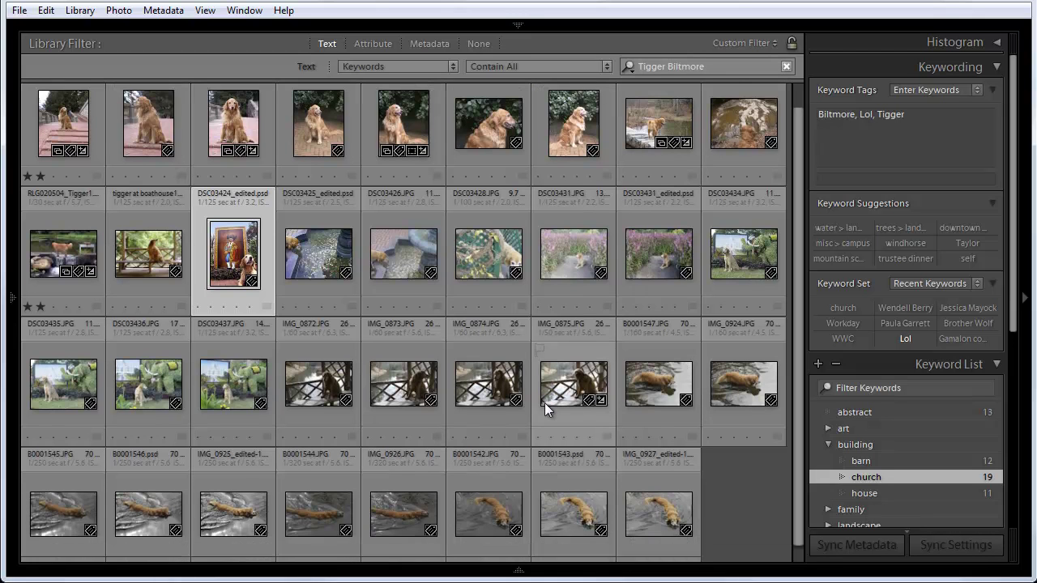
pyautogui.scroll(1, 519, 451)
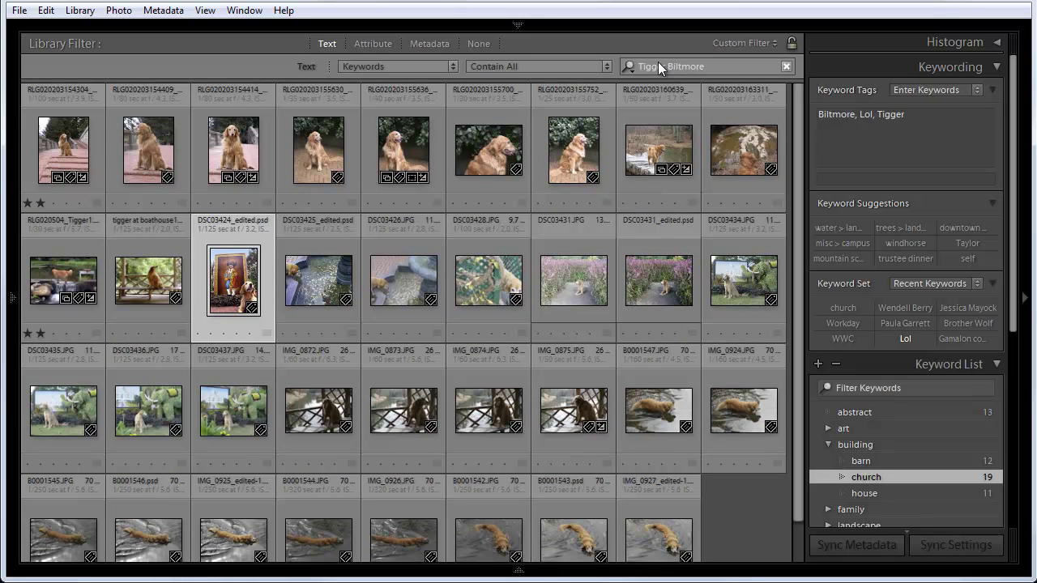
# - Extend the keyword search to "Tigger Biltmore !water" to exclude water, and change it to "Tigger Biltmore water" to require it
pyautogui.click(731, 65)
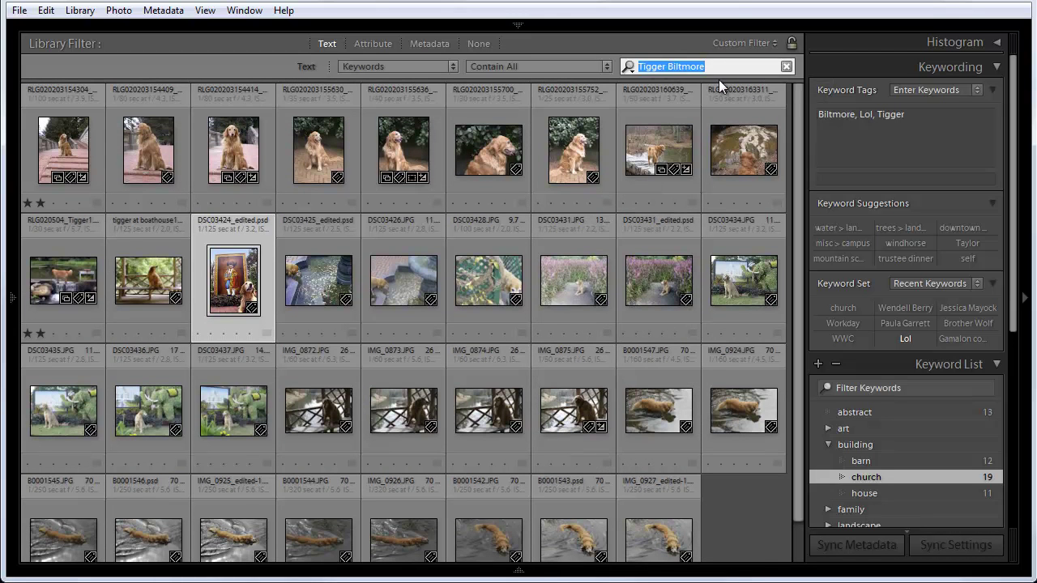
pyautogui.press('Return')
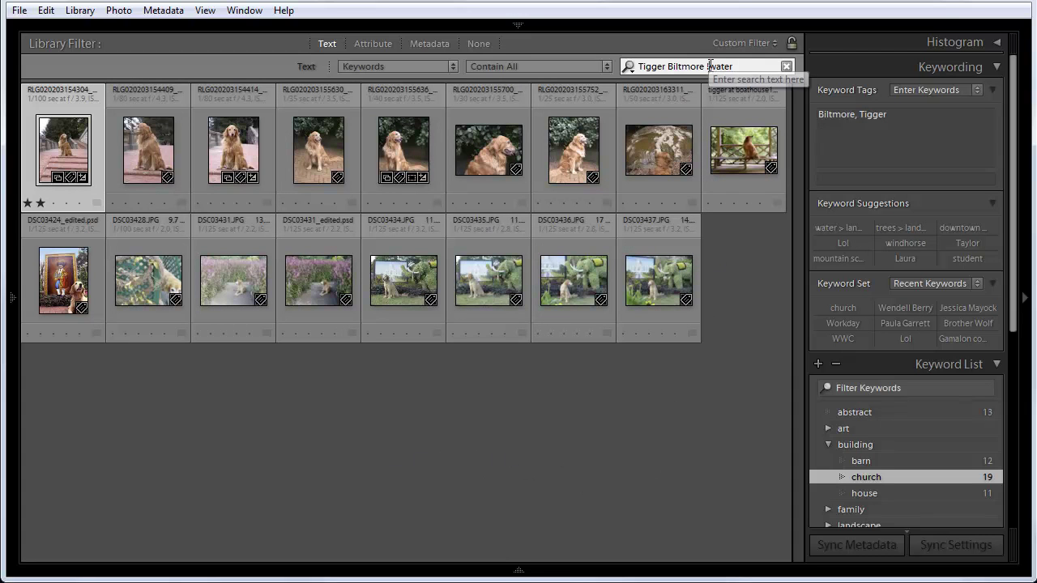
pyautogui.press('BackSpace')
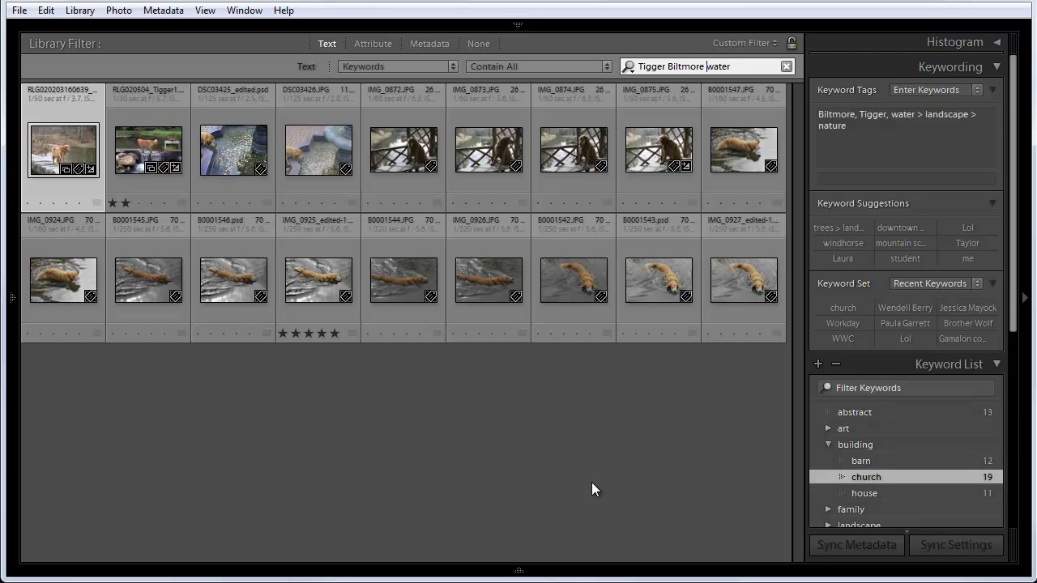
# - Reveal the collections and start a new smart collection named "Tigger in Biltmore without water"
pyautogui.click(12, 298)
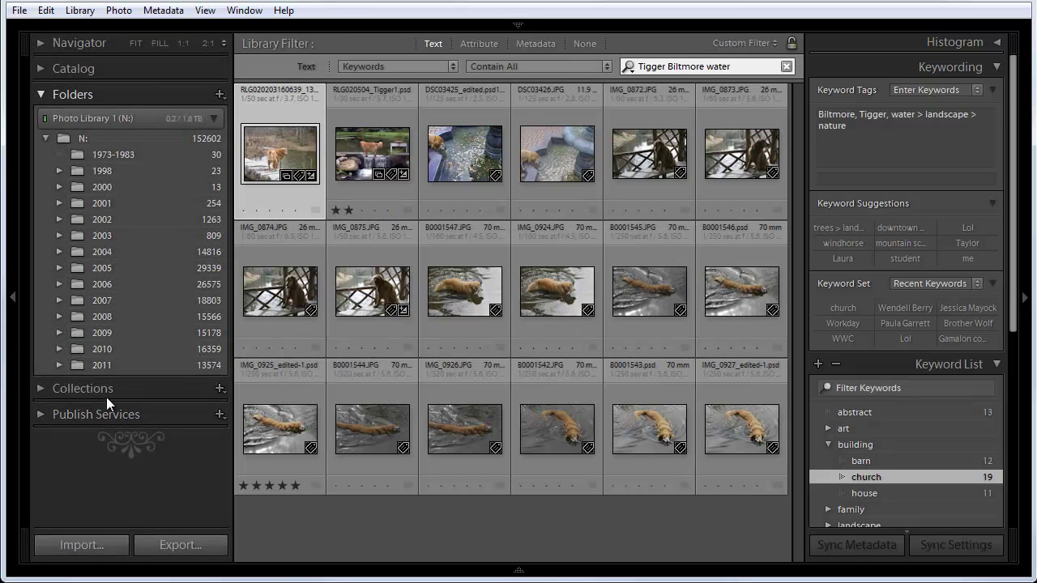
pyautogui.click(37, 388)
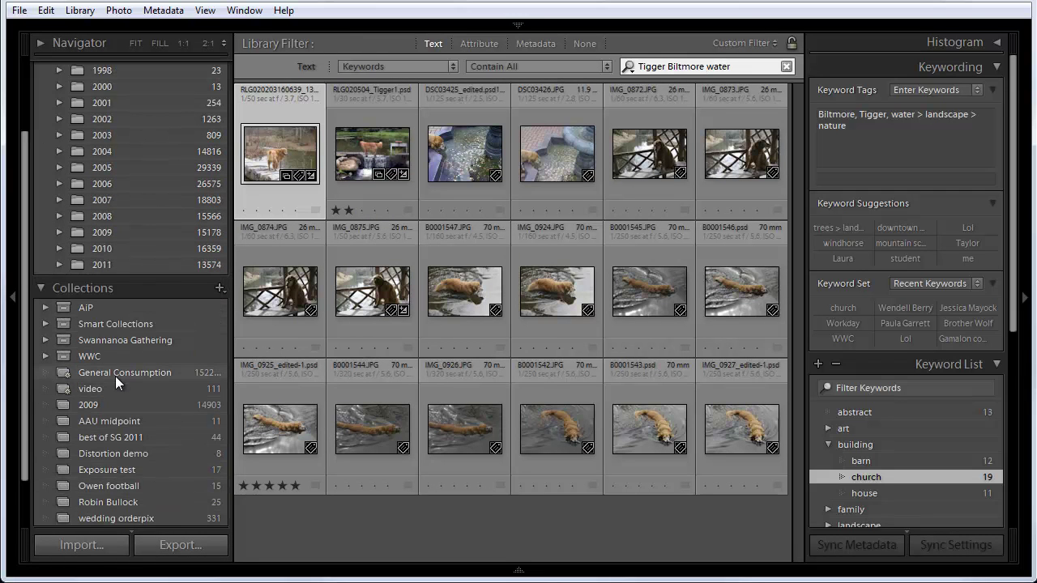
pyautogui.click(219, 288)
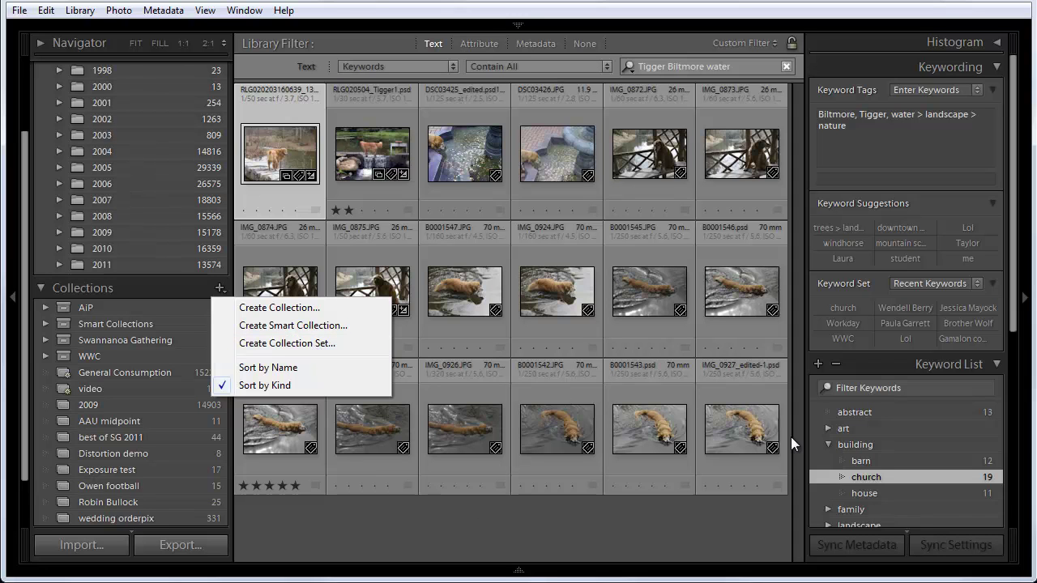
pyautogui.click(290, 325)
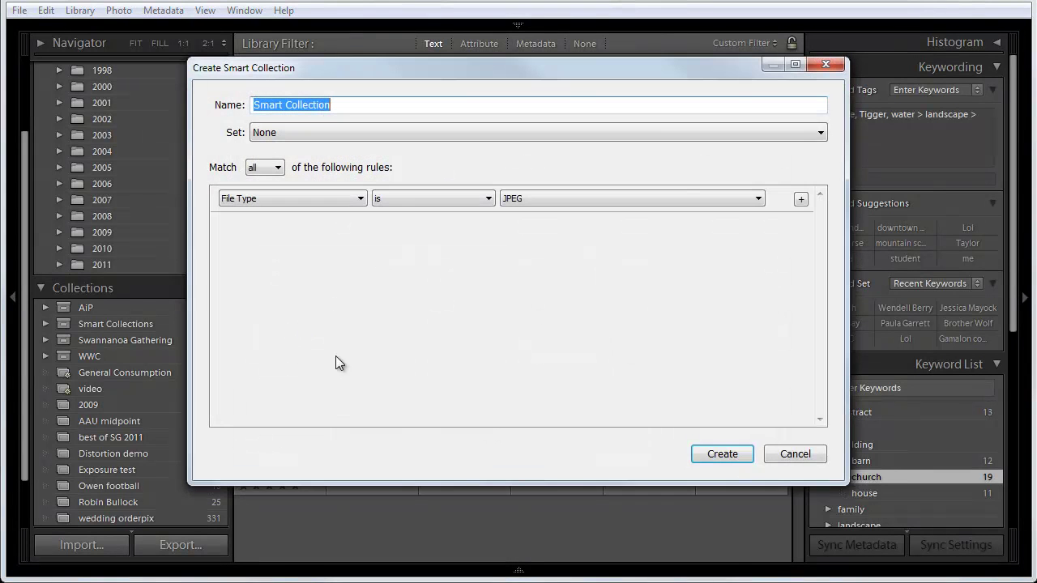
pyautogui.moveTo(413, 69); pyautogui.dragTo(347, 160)
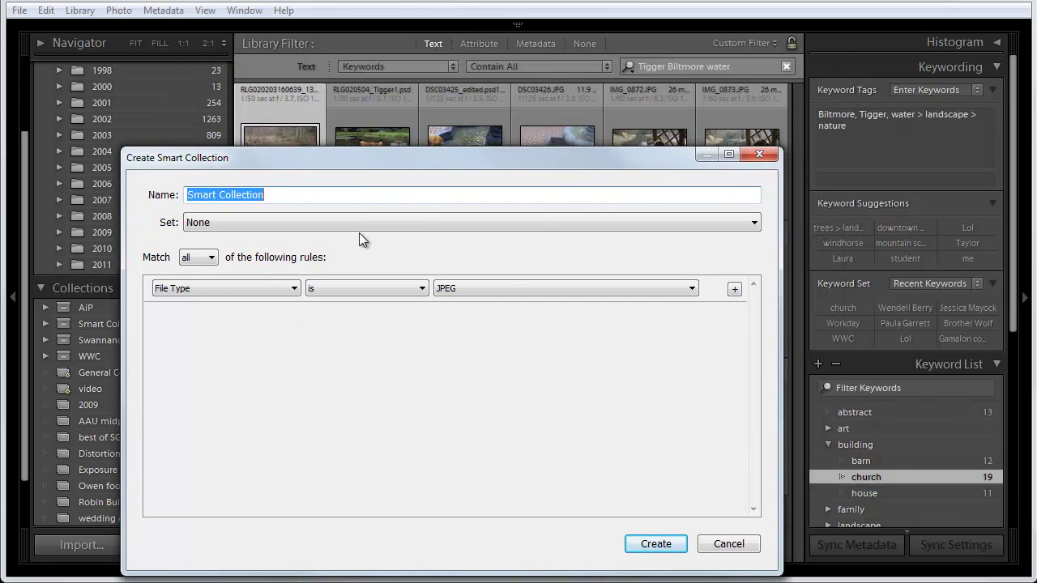
pyautogui.write('Tigger in ')
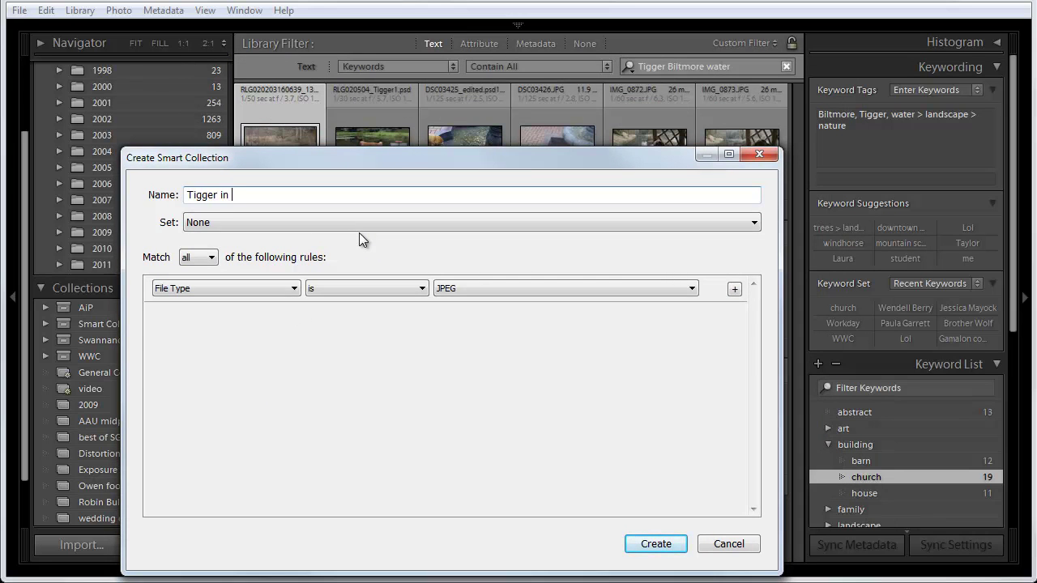
pyautogui.write('Biltmore without water')
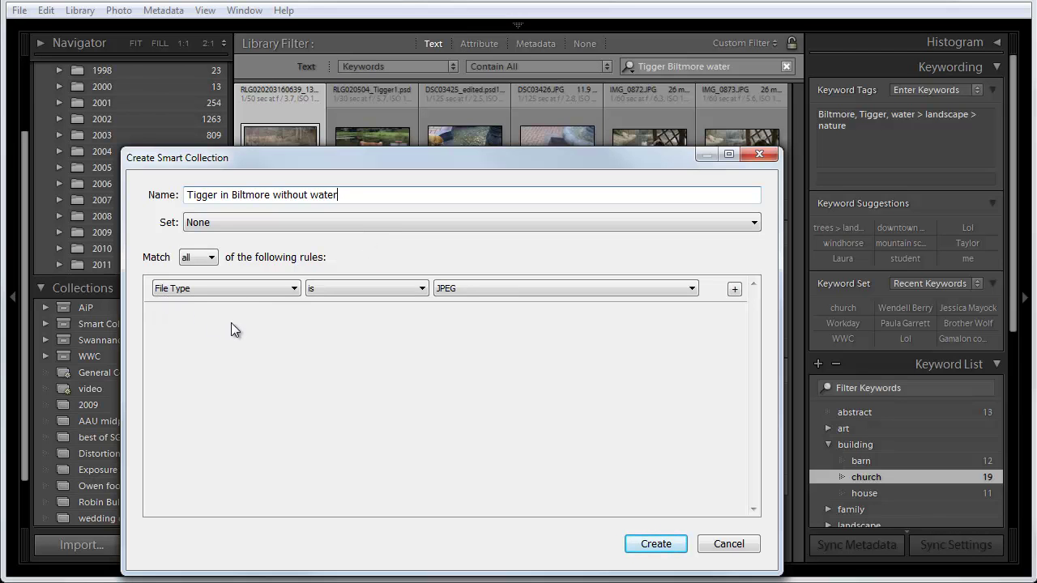
# - Set the smart collection's rules to Keywords contains "Tigger" and Keywords contains "Biltmore"
pyautogui.click(293, 288)
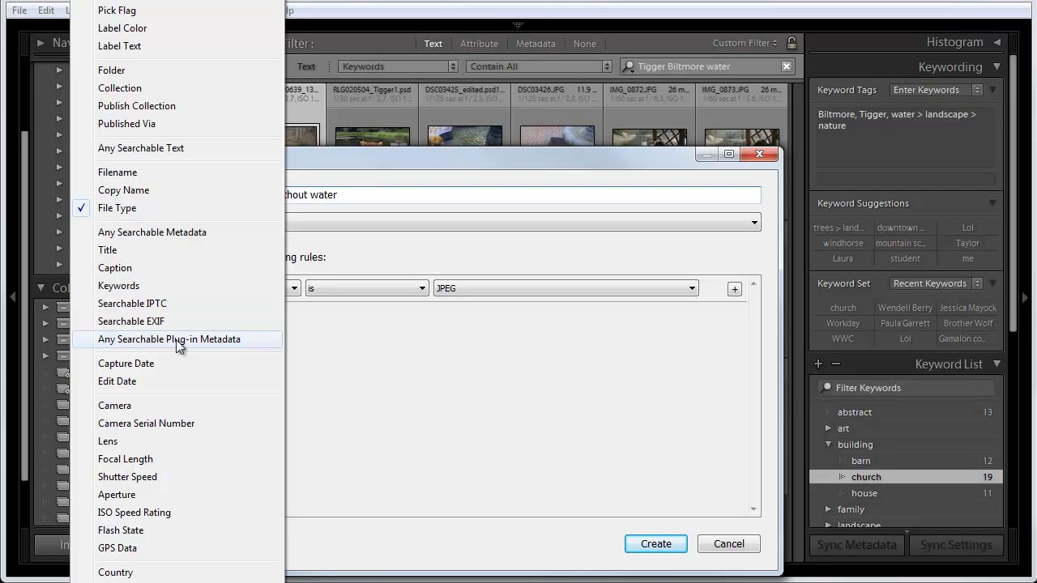
pyautogui.click(122, 286)
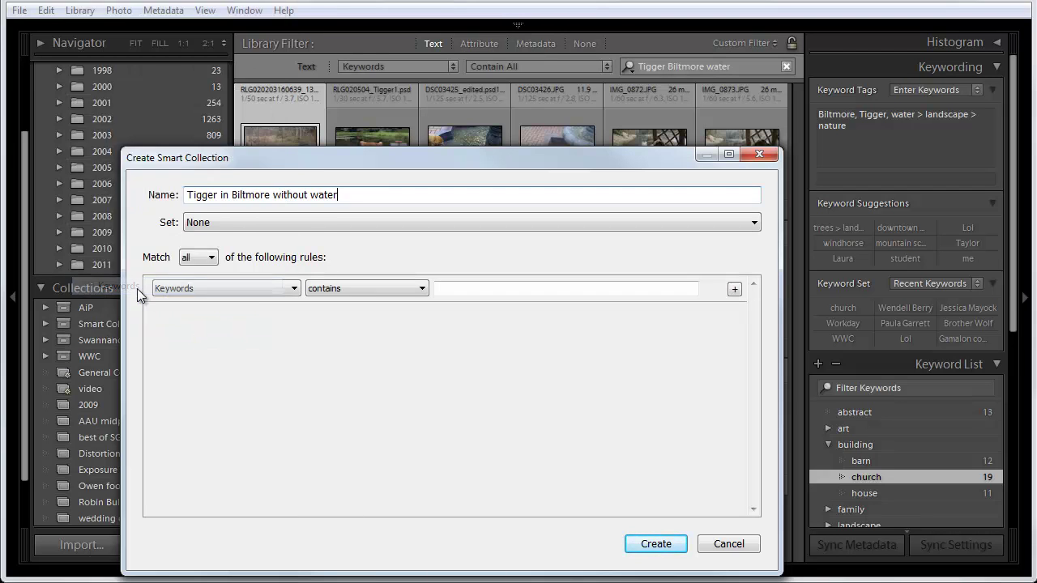
pyautogui.click(463, 290)
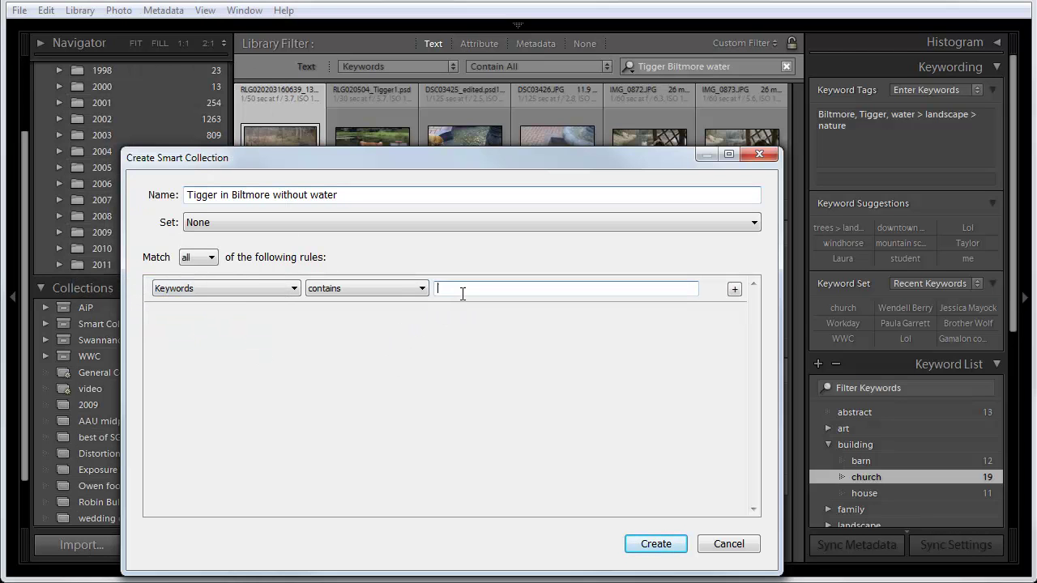
pyautogui.write('Tigger')
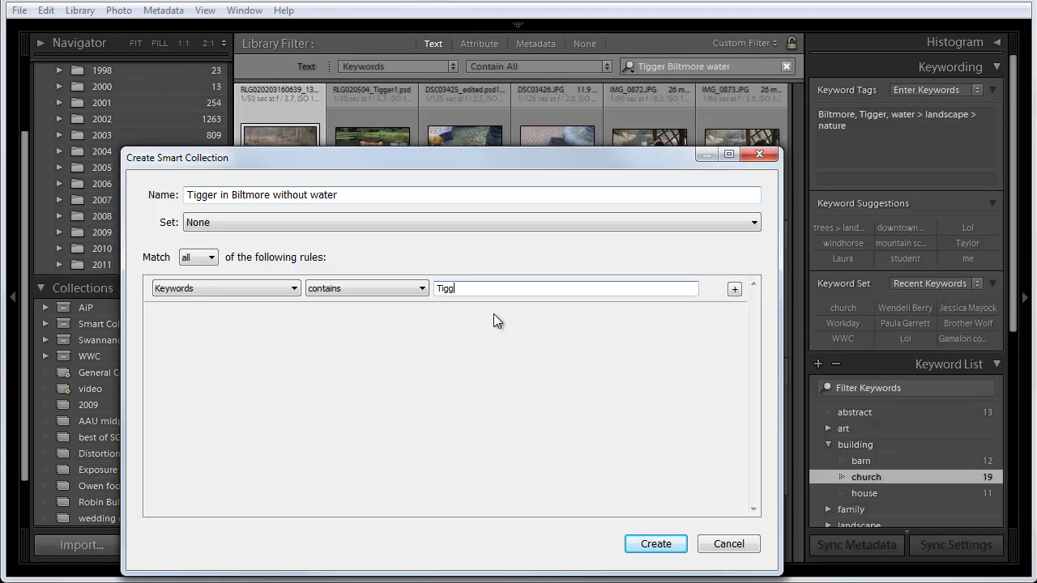
pyautogui.click(734, 289)
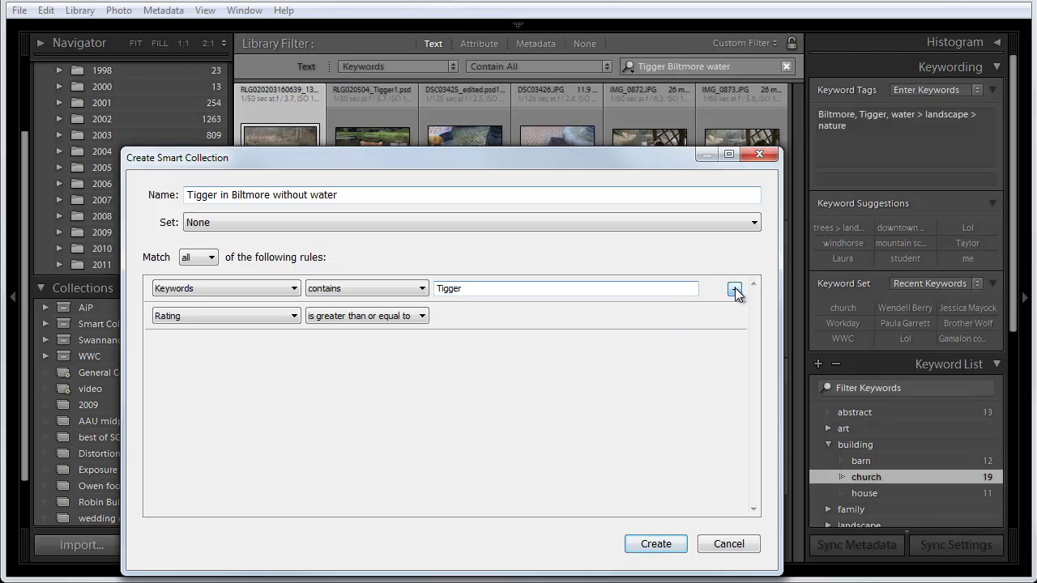
pyautogui.click(292, 316)
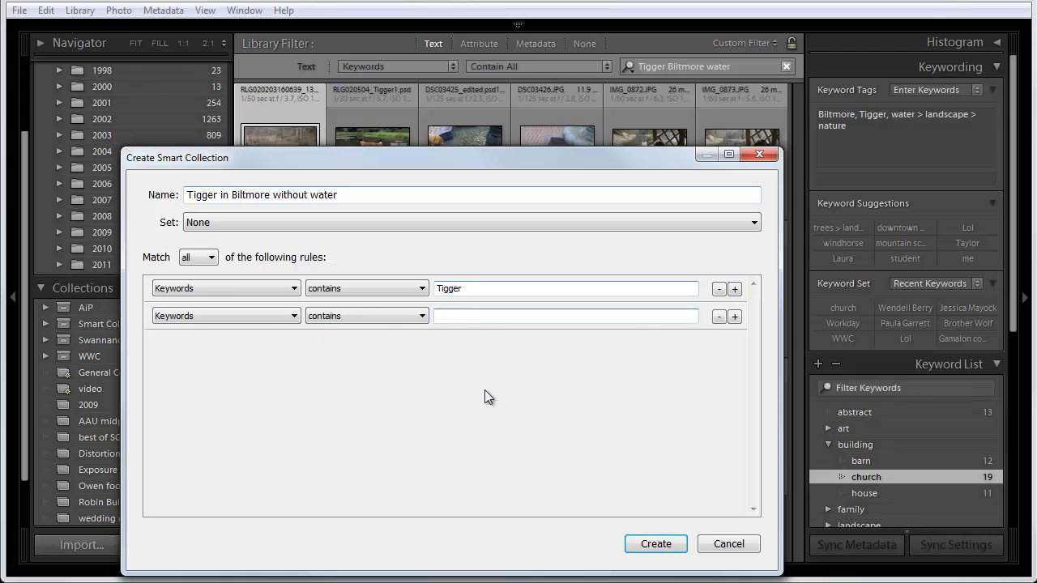
pyautogui.write('Biltmore')
# - Add a third rule, Keywords doesn't contain "water", and create the smart collection
pyautogui.click(735, 316)
pyautogui.click(291, 343)
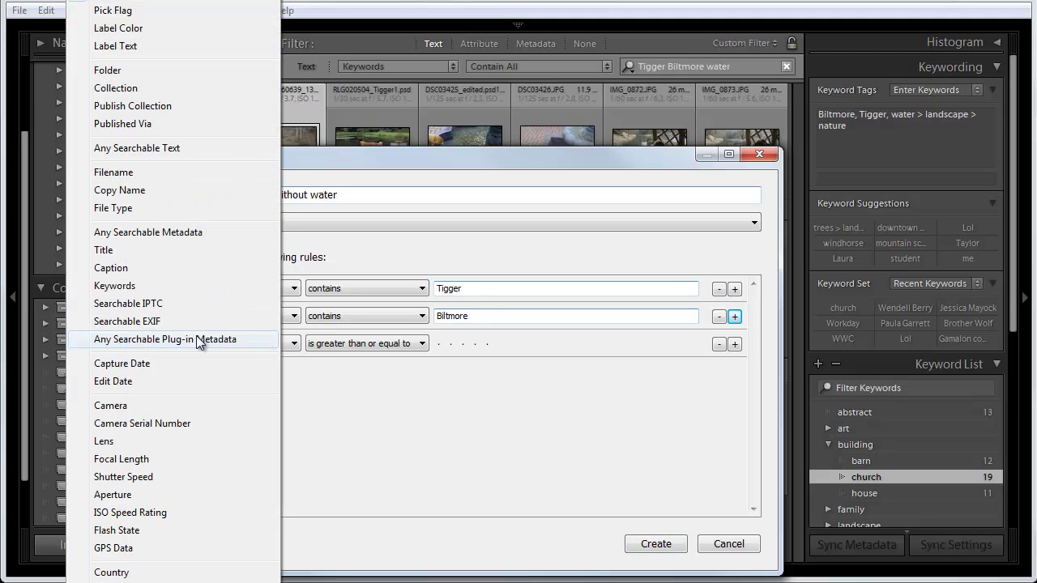
pyautogui.click(229, 284)
pyautogui.click(381, 343)
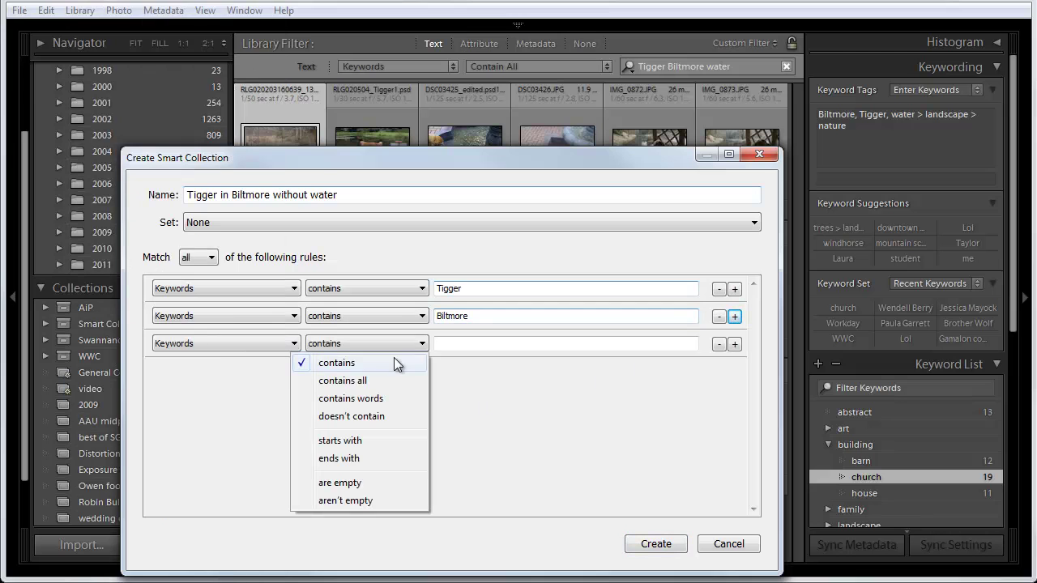
pyautogui.click(365, 414)
pyautogui.click(477, 347)
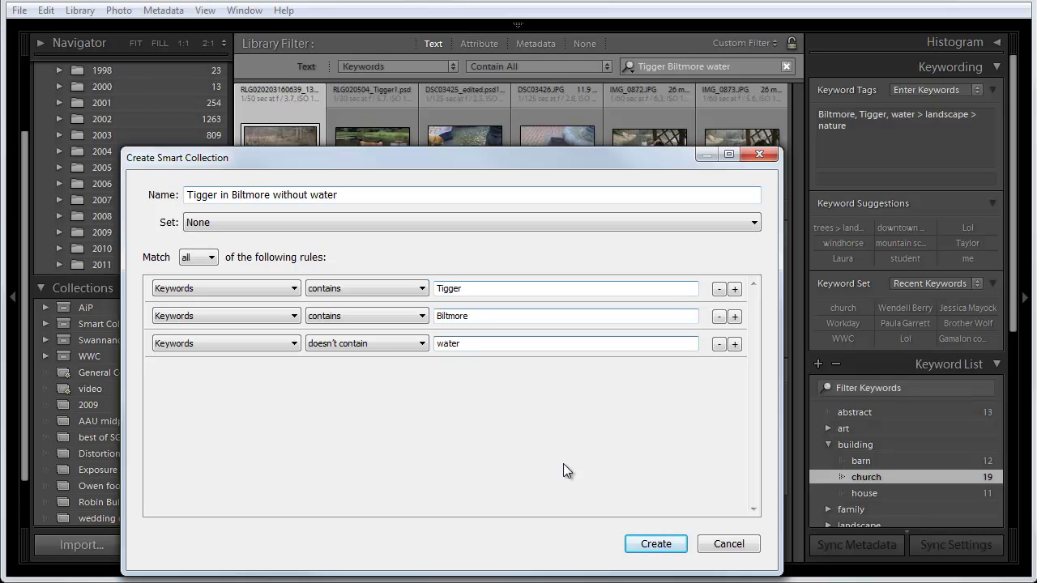
pyautogui.click(655, 544)
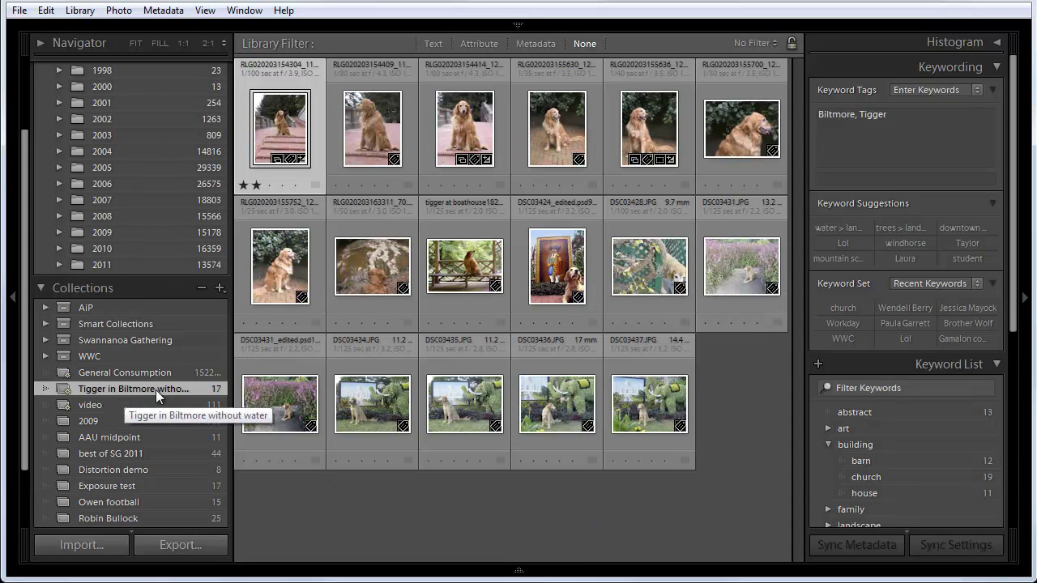
# - Open the "Tigger in Biltmore without water" smart collection for editing and remove its "Tigger" keyword rule
pyautogui.click(124, 388)
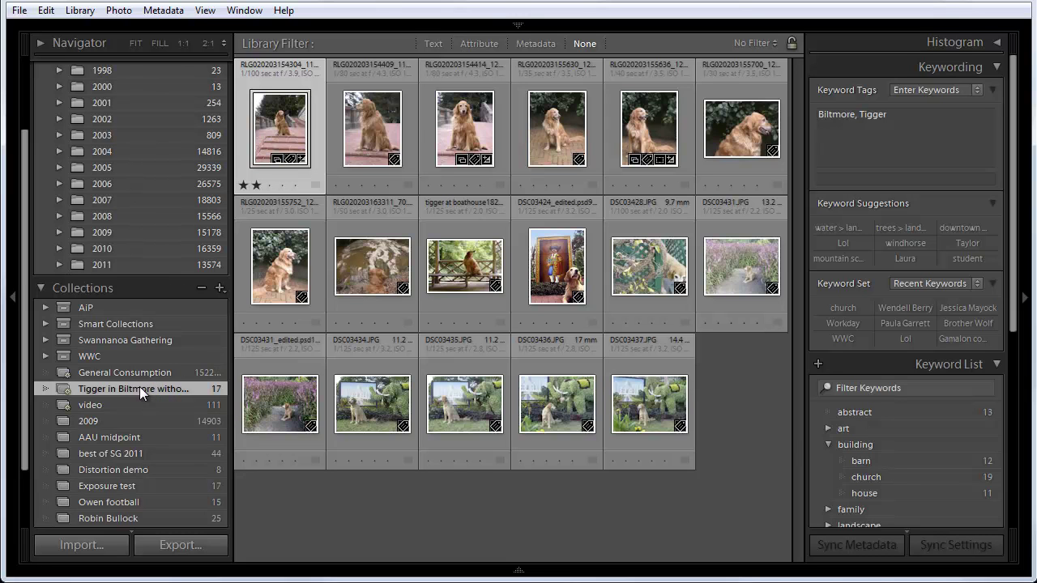
pyautogui.doubleClick(139, 387)
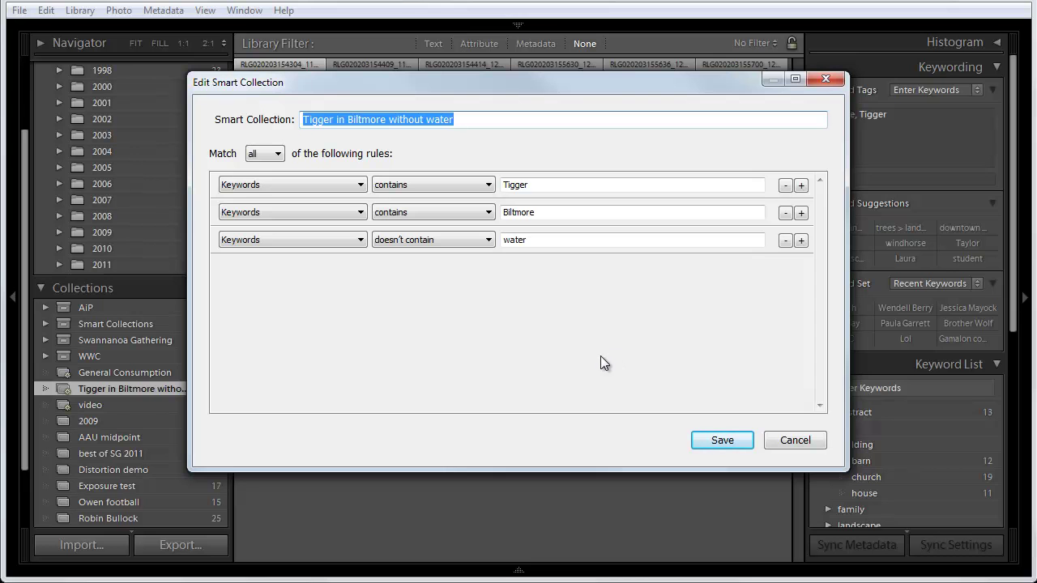
pyautogui.moveTo(621, 89); pyautogui.dragTo(545, 122)
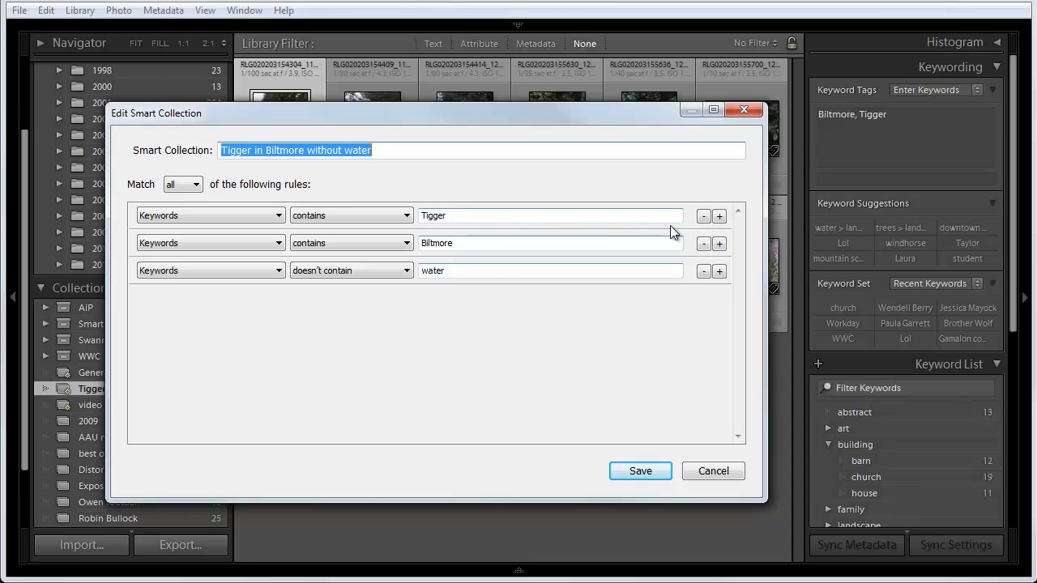
pyautogui.click(704, 217)
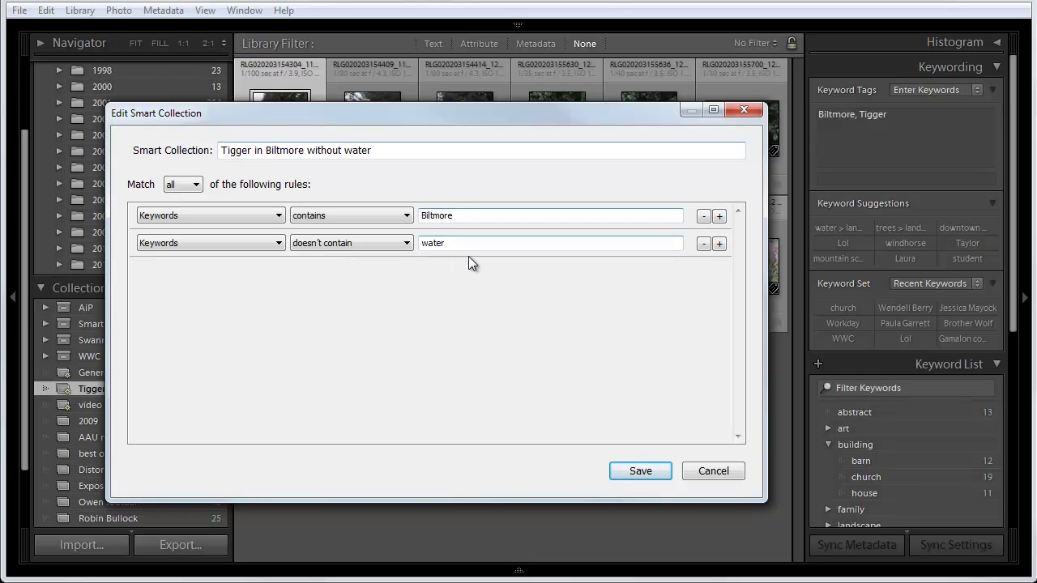
# - Rename the smart collection to "Biltmore without water" and save the edited collection
pyautogui.click(267, 150)
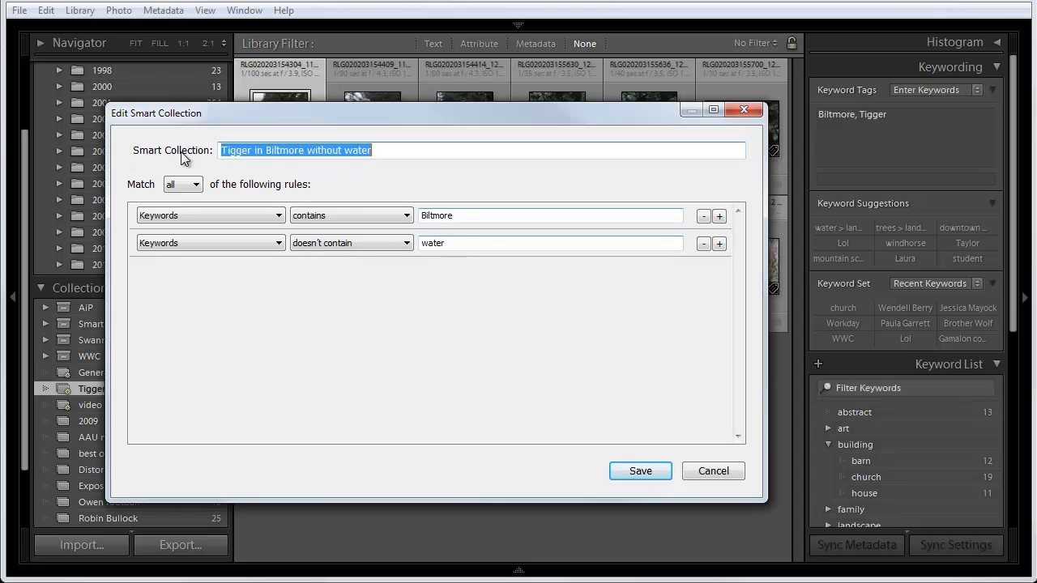
pyautogui.click(261, 152)
pyautogui.moveTo(265, 153); pyautogui.dragTo(180, 153)
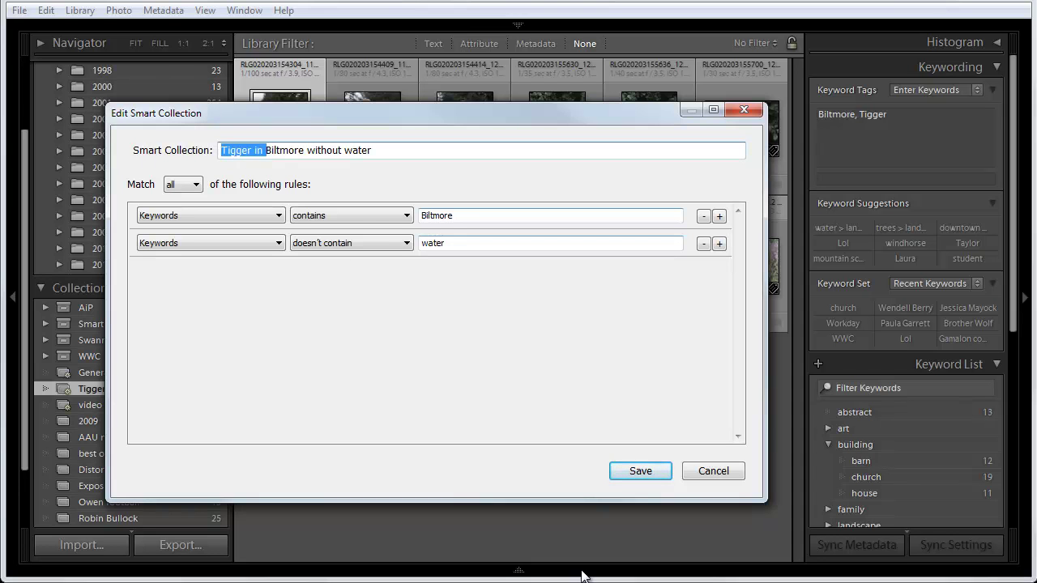
pyautogui.press('BackSpace')
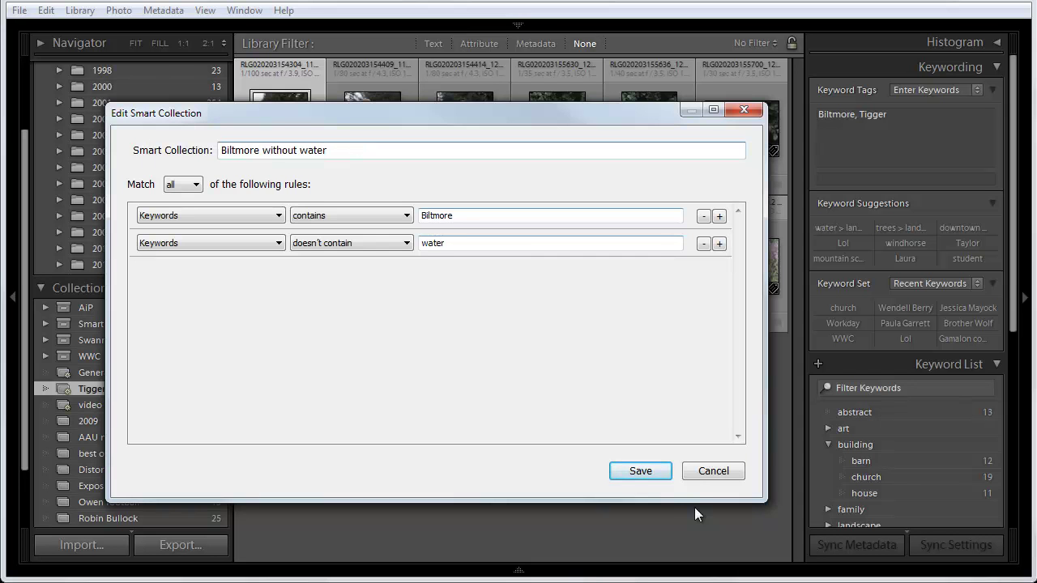
pyautogui.click(641, 471)
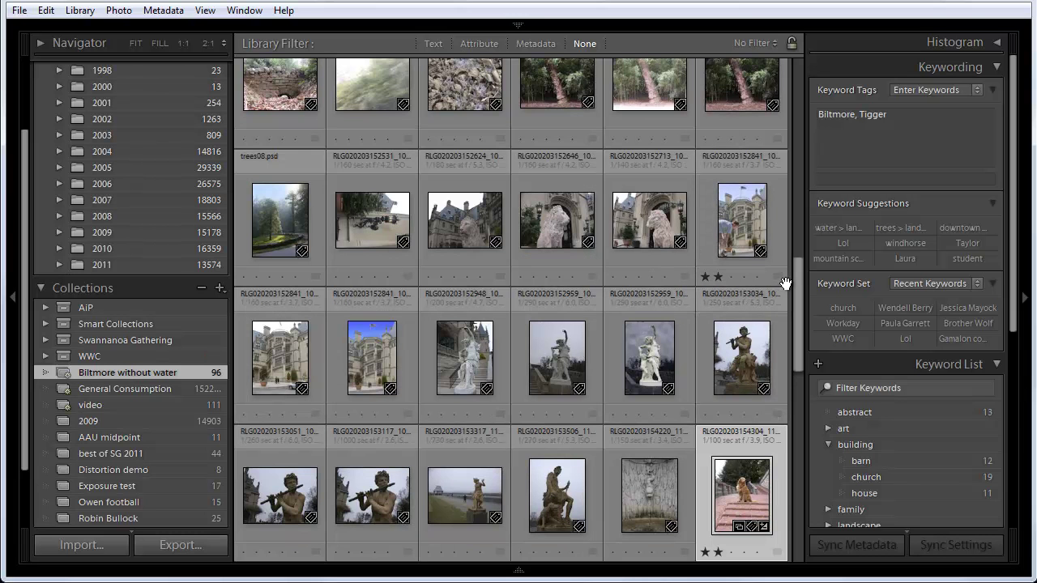
# - Look through the photos in the Biltmore without water collection and the rest of the keyword list
pyautogui.scroll(-1, 796, 280)
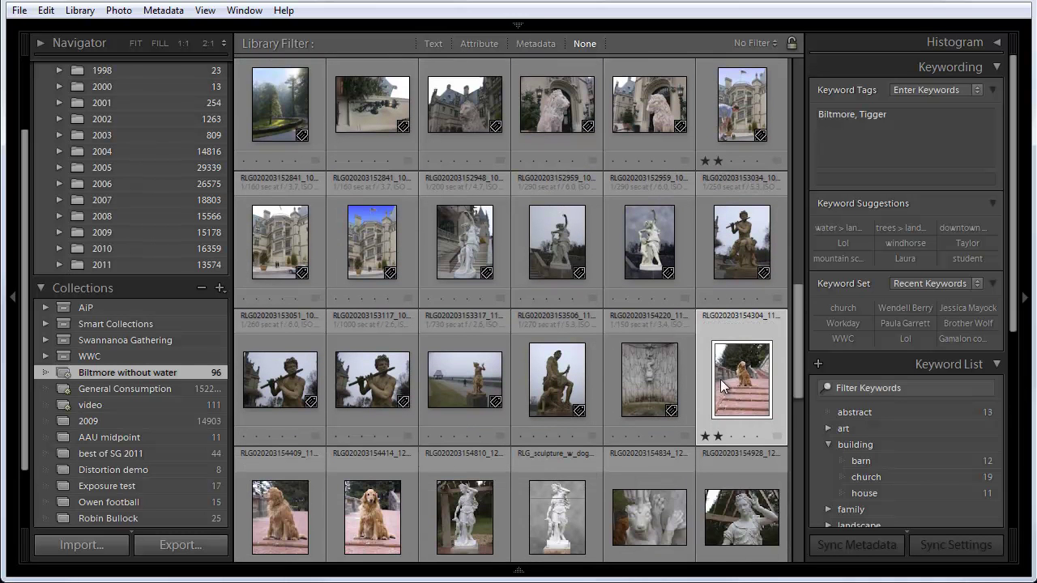
pyautogui.moveTo(798, 332); pyautogui.dragTo(779, 519)
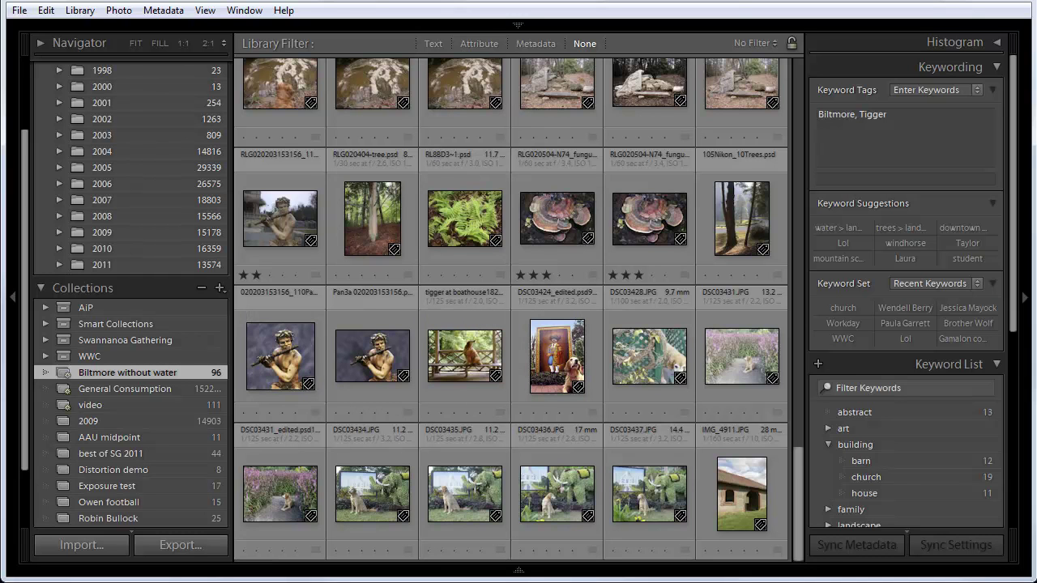
pyautogui.moveTo(1012, 142); pyautogui.dragTo(1021, 331)
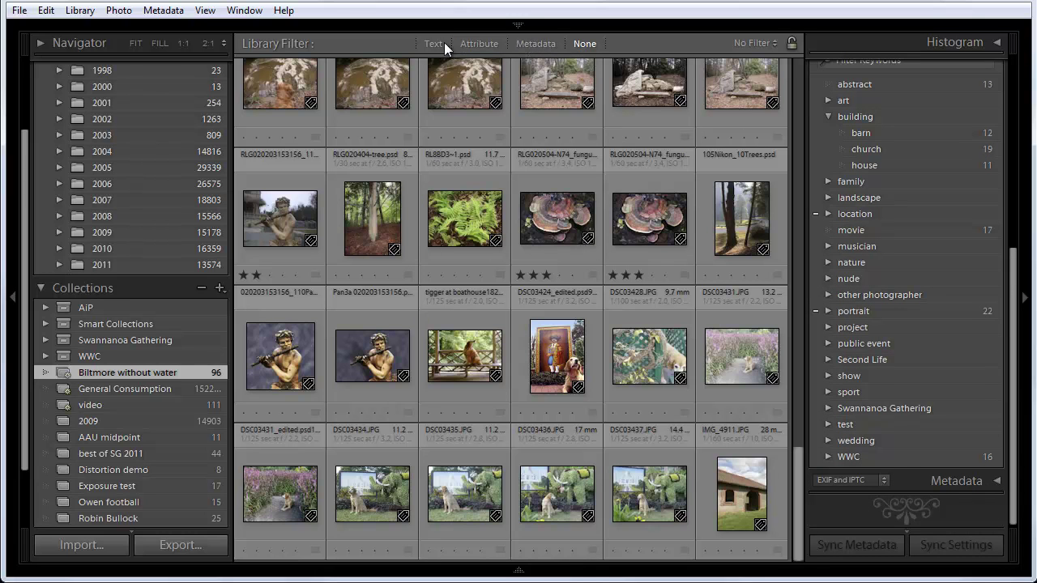
# - Review the library filter's metadata and text searches on the Biltmore without water collection, and turn filtering off
pyautogui.click(534, 43)
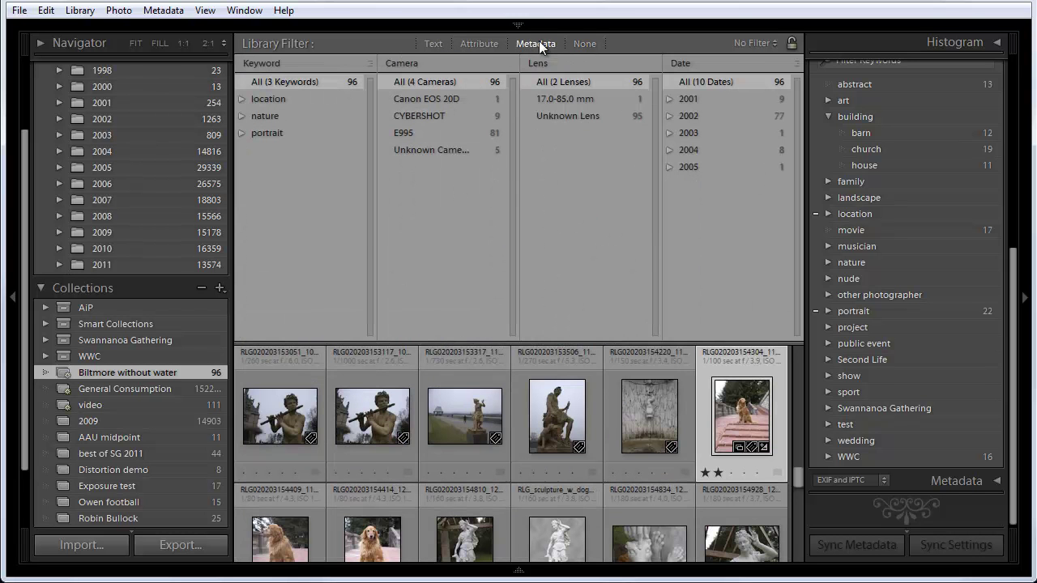
pyautogui.click(536, 43)
pyautogui.click(432, 45)
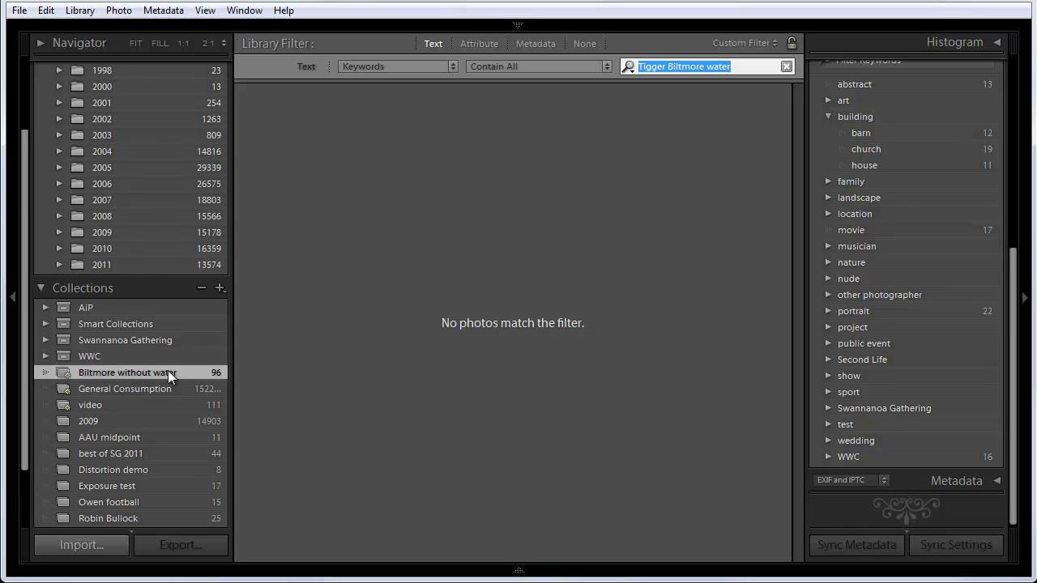
pyautogui.click(585, 43)
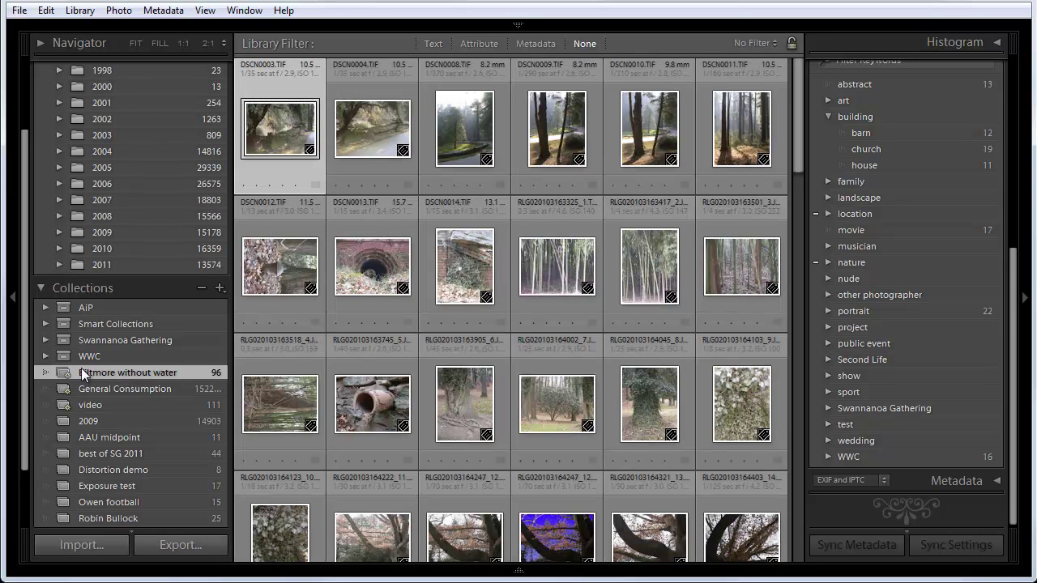